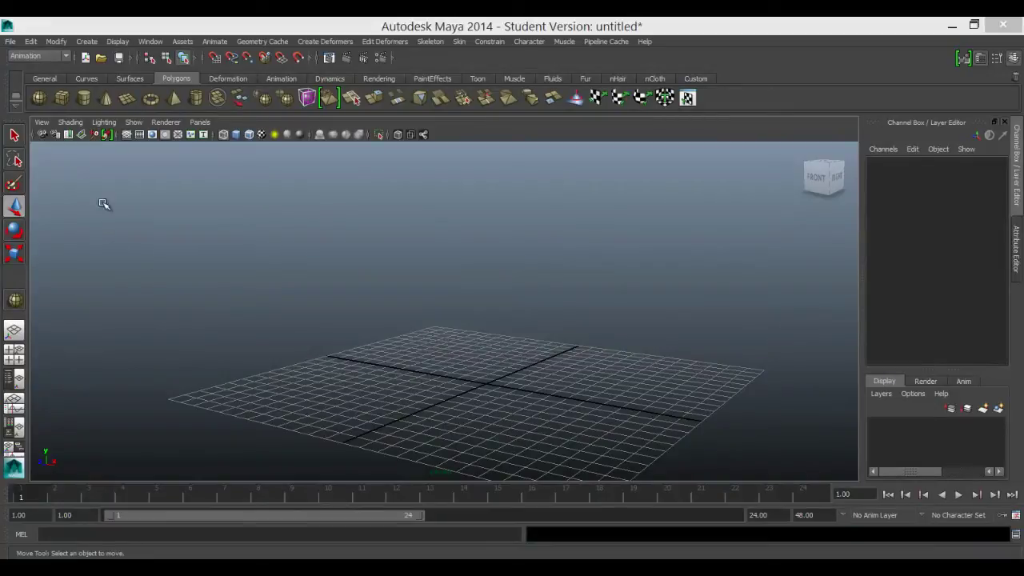
# Step: Create polygon sphere pSphere1 at the grid centre and raise it to Translate Y 1.677
pyautogui.click(39, 98)
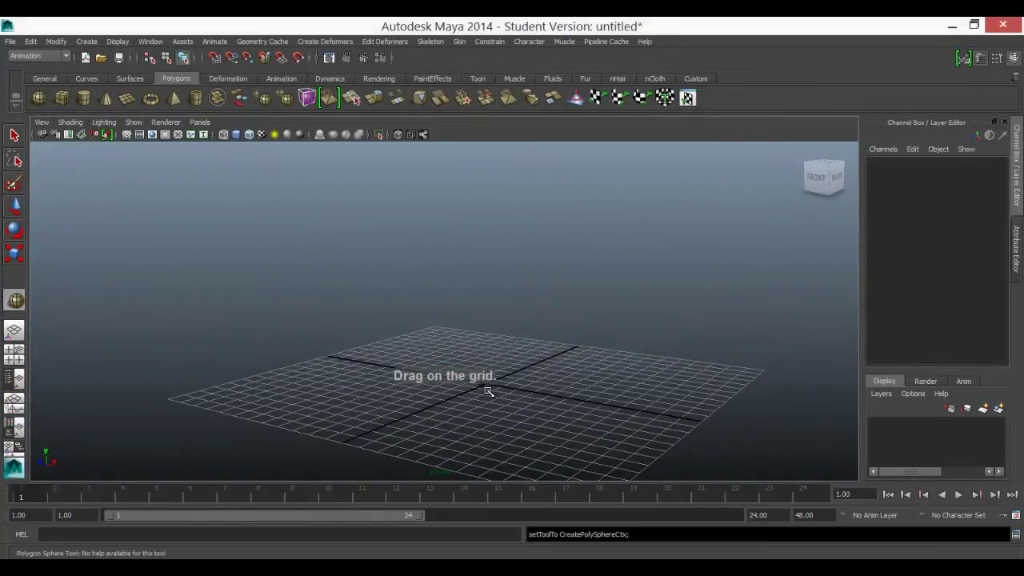
pyautogui.moveTo(482, 388); pyautogui.dragTo(509, 389)
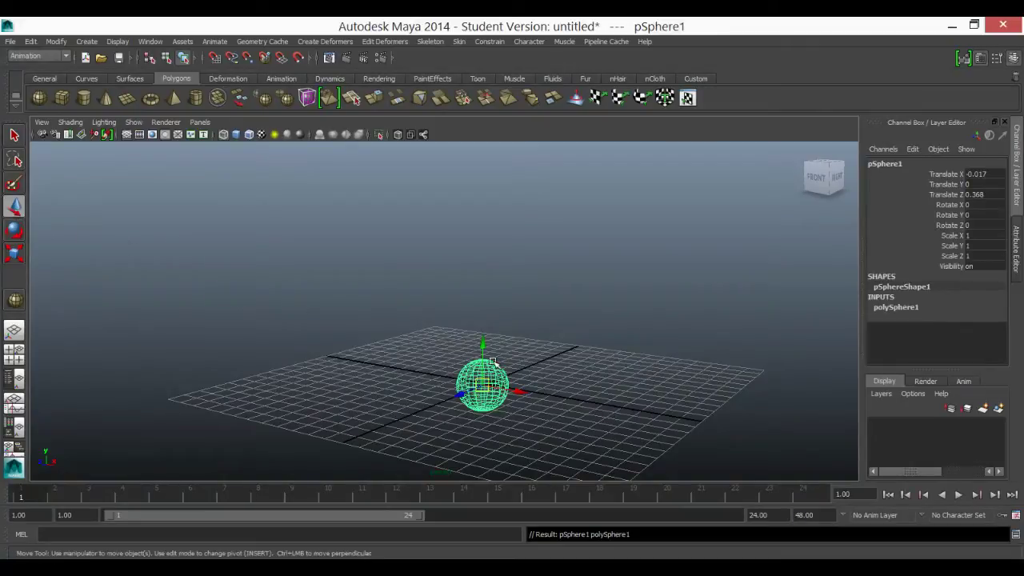
pyautogui.moveTo(484, 344); pyautogui.dragTo(482, 315)
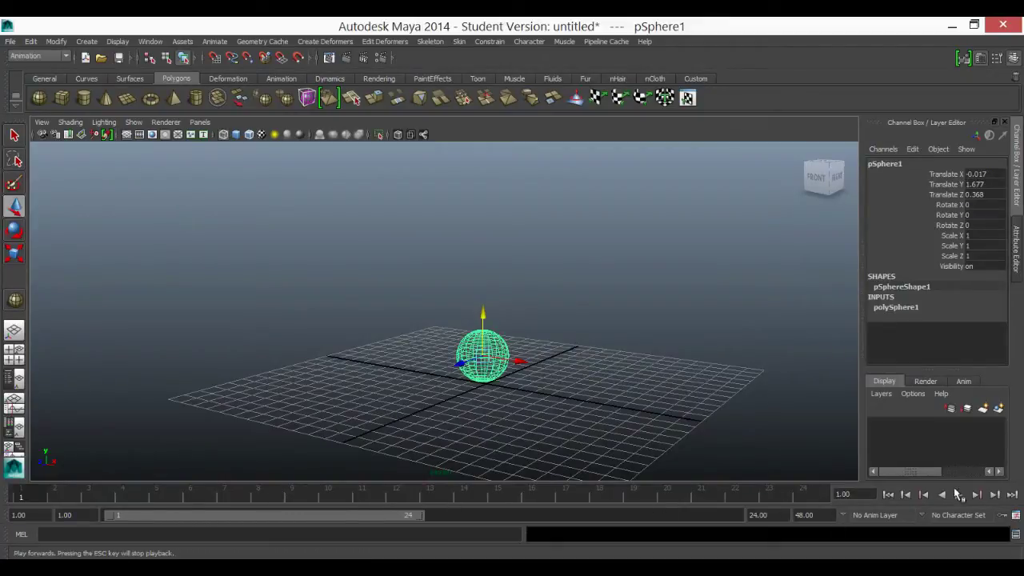
# Step: Preview playback, extend the playback range to end at frame 48, then play again
pyautogui.click(959, 496)
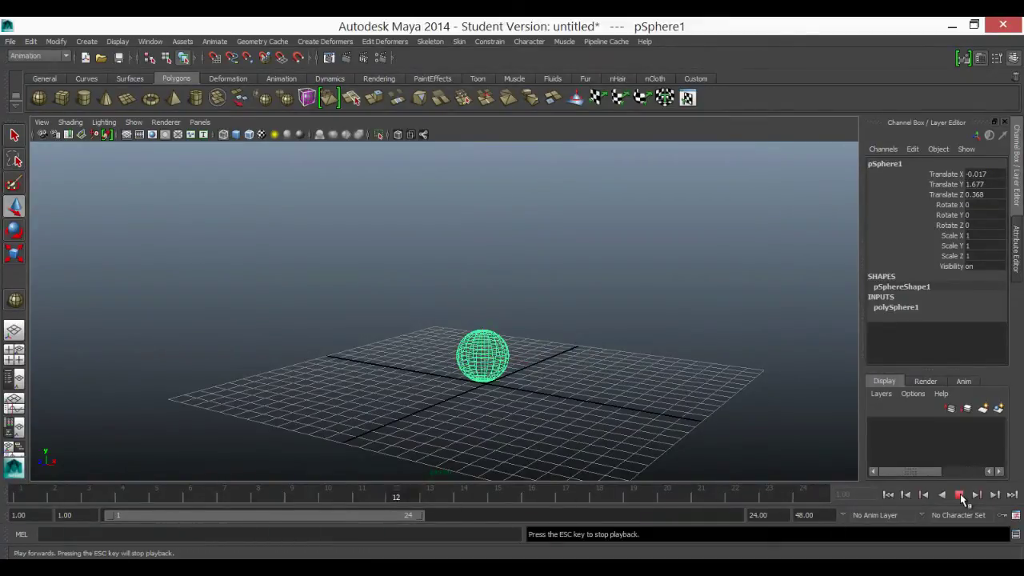
pyautogui.click(961, 494)
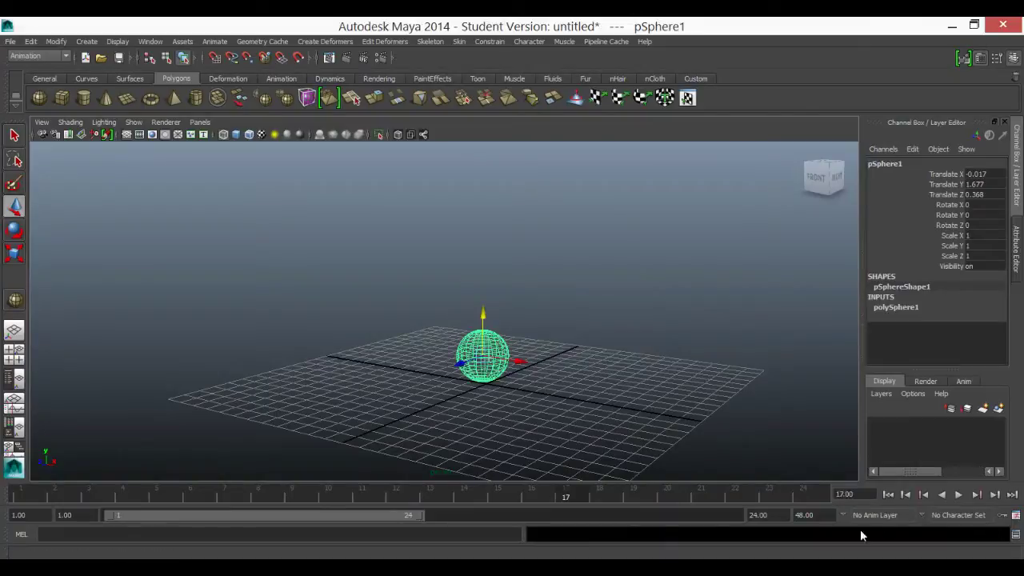
pyautogui.doubleClick(820, 516)
pyautogui.moveTo(426, 521); pyautogui.dragTo(740, 527)
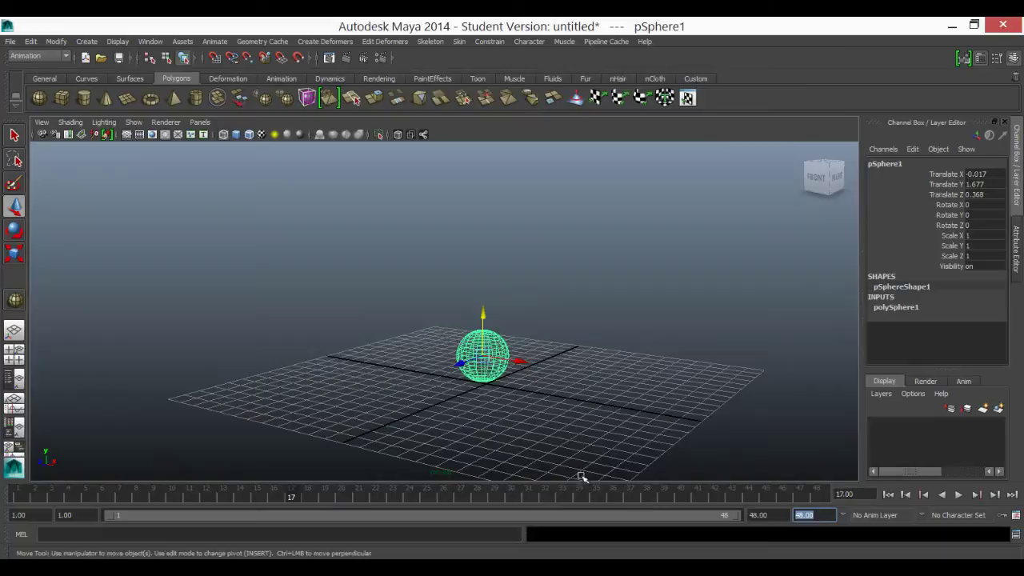
pyautogui.click(958, 494)
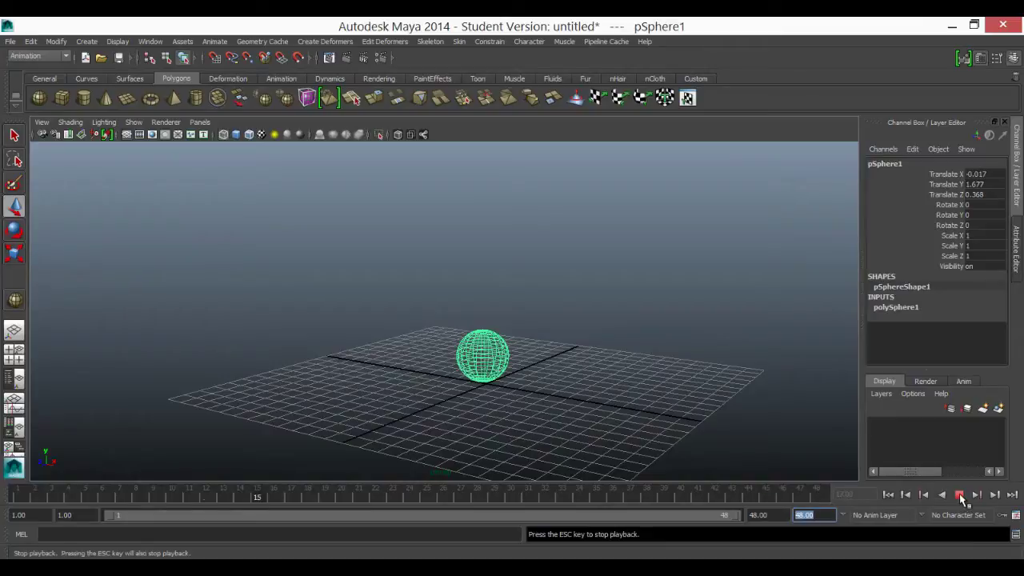
# Step: Stop playback and set the animation end time to 200
pyautogui.click(959, 494)
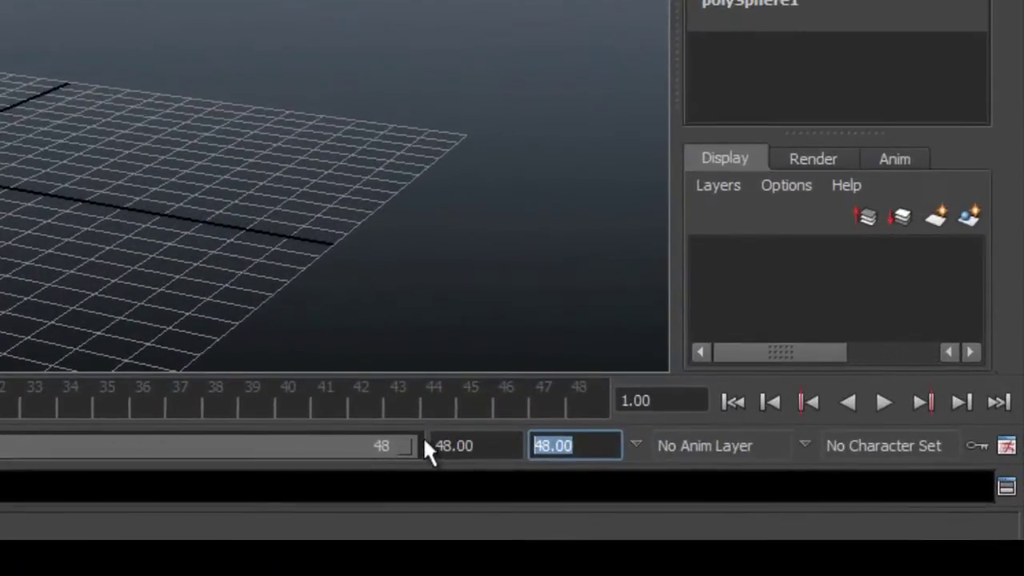
pyautogui.click(498, 446)
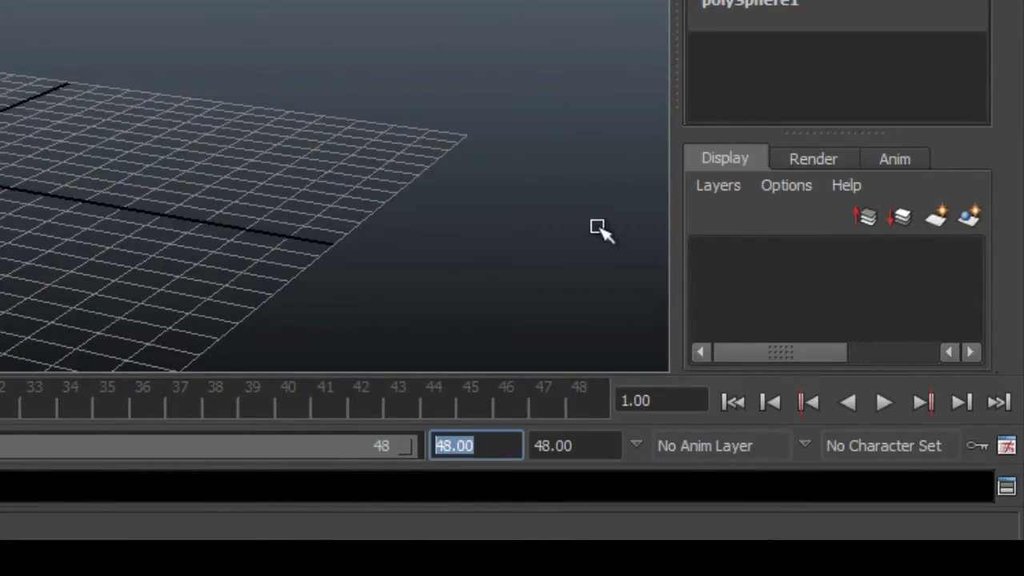
pyautogui.write('200')
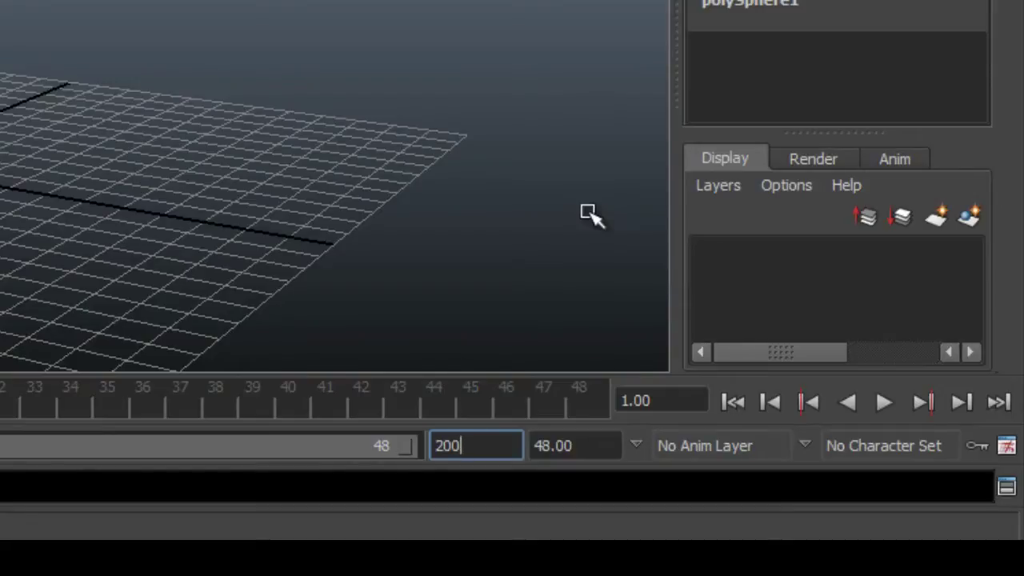
pyautogui.press('Return')
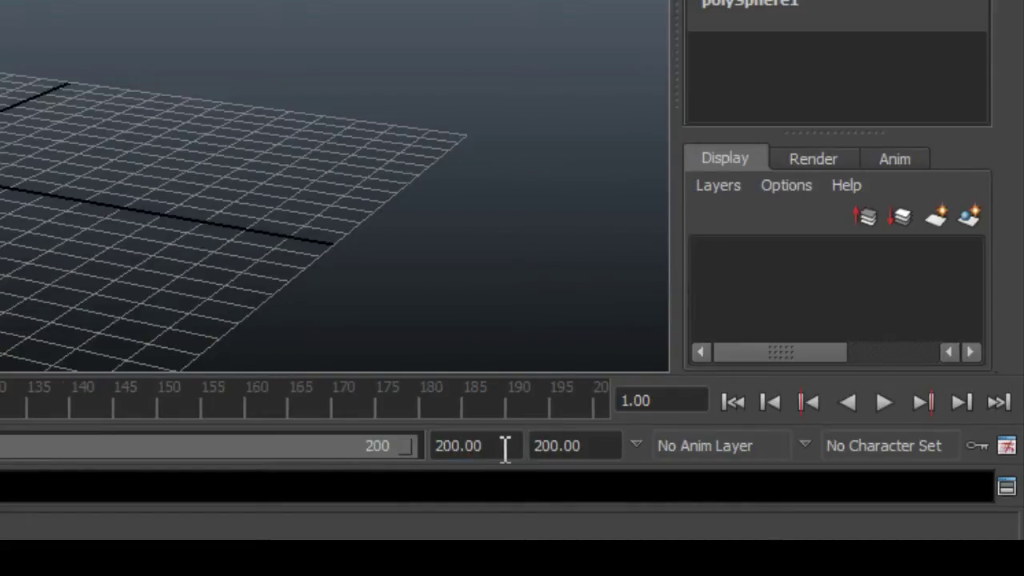
# Step: Narrow the playback range on the time slider to frames 1–26
pyautogui.moveTo(506, 450); pyautogui.dragTo(430, 449)
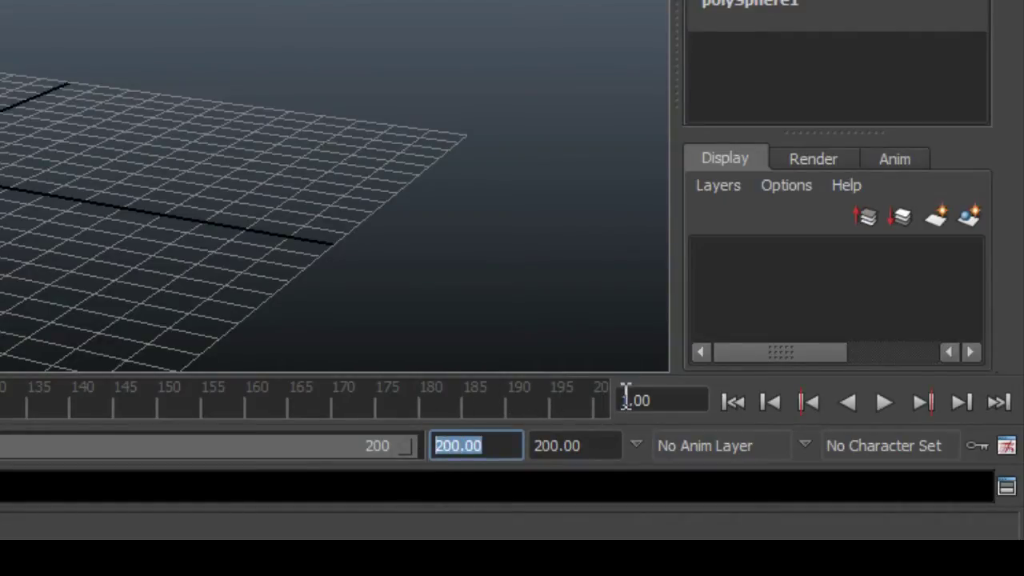
pyautogui.moveTo(596, 448); pyautogui.dragTo(522, 452)
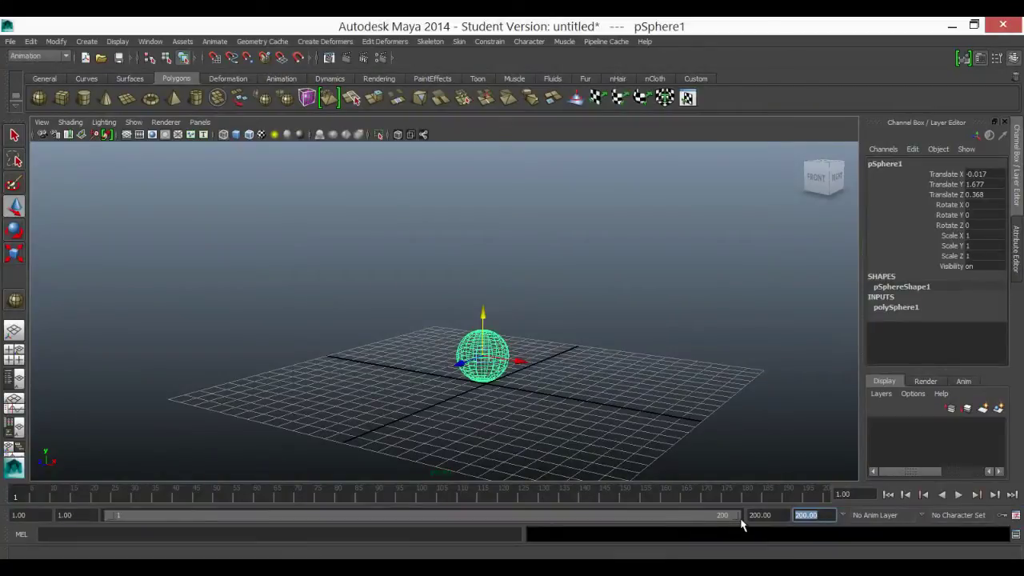
pyautogui.moveTo(733, 516); pyautogui.dragTo(176, 510)
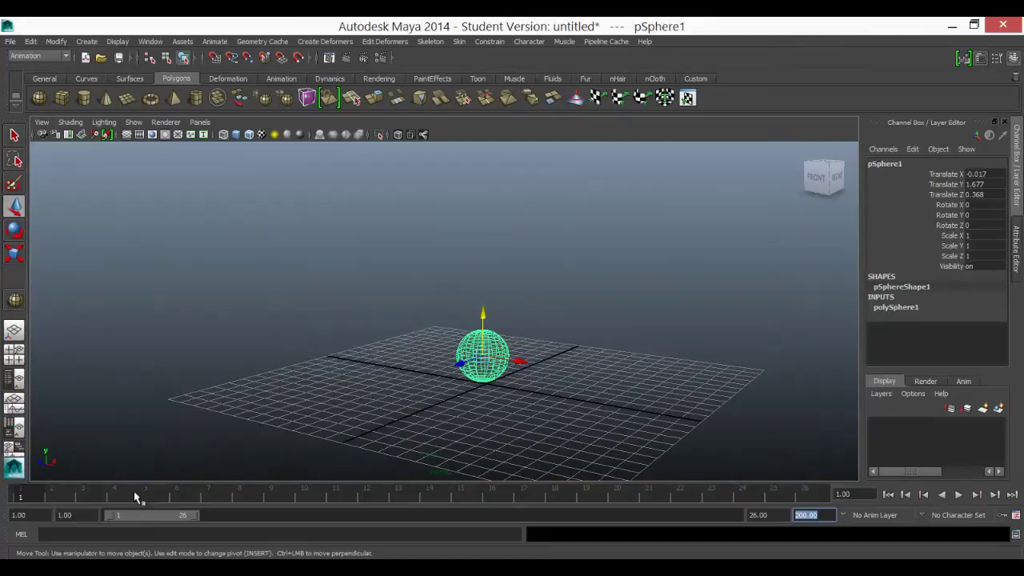
# Step: Save the Time Slider and playback preferences with real-time 24 fps playback
pyautogui.click(1015, 518)
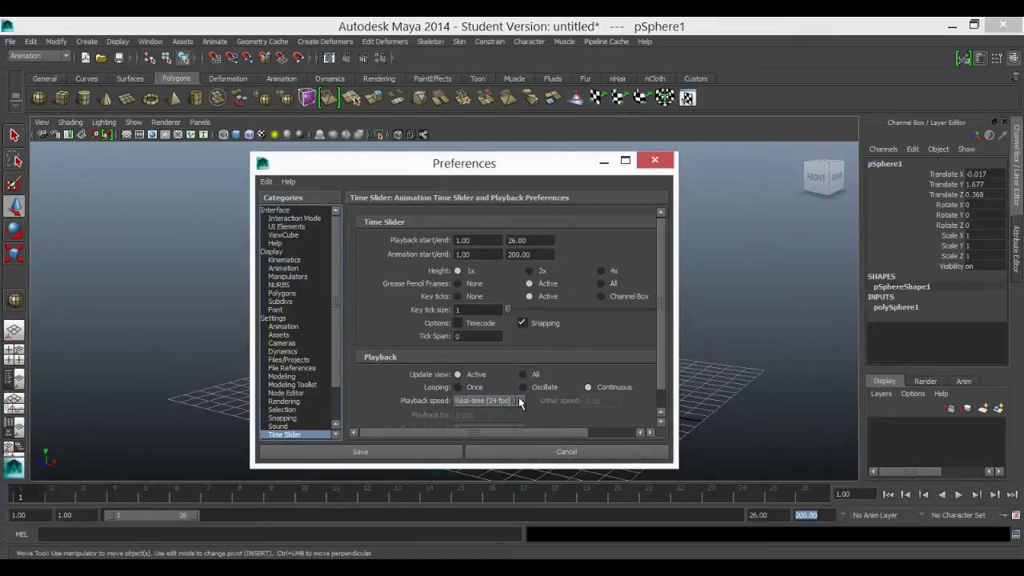
pyautogui.click(404, 452)
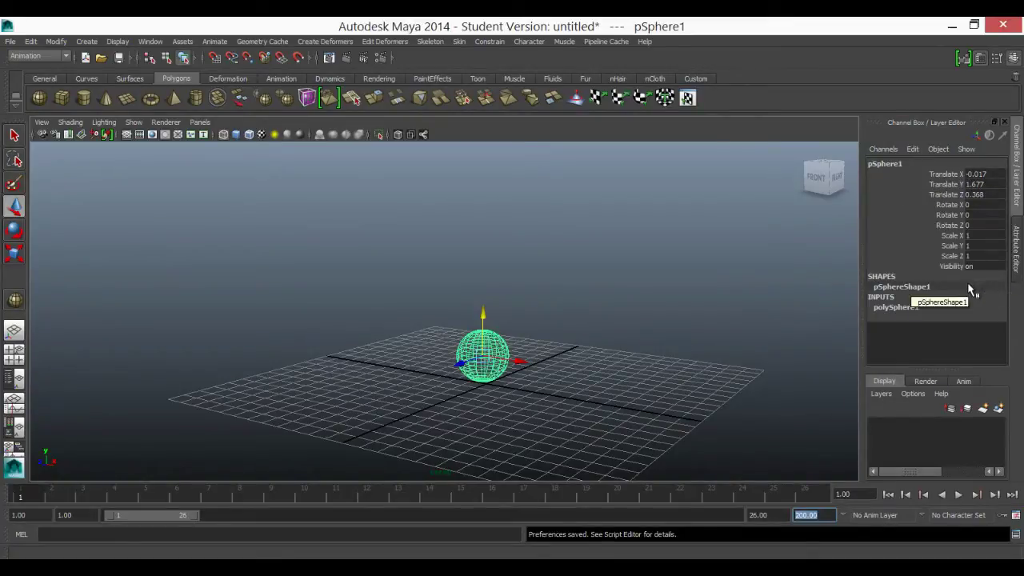
# Step: Show pSphere1's lambert1 material attributes, including Color, Transparency and Diffuse 0.800, in the Attribute Editor
pyautogui.doubleClick(912, 307)
pyautogui.rightClick(951, 338)
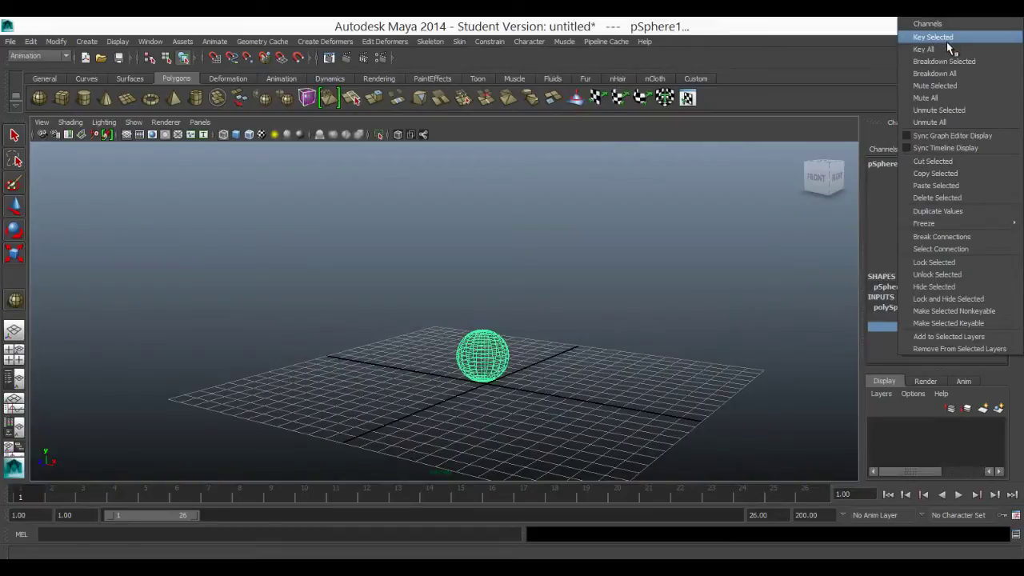
pyautogui.click(881, 219)
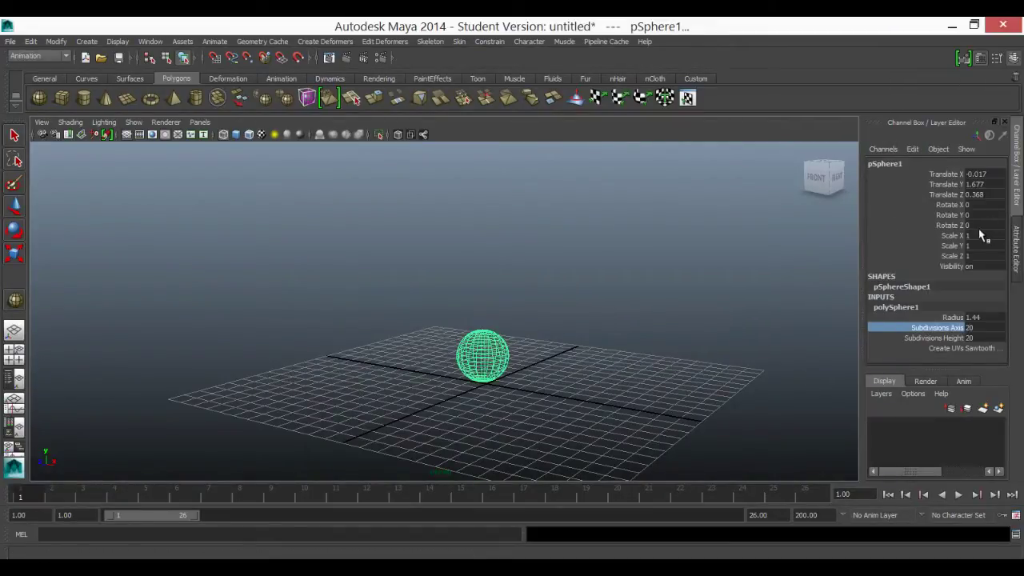
pyautogui.click(1014, 254)
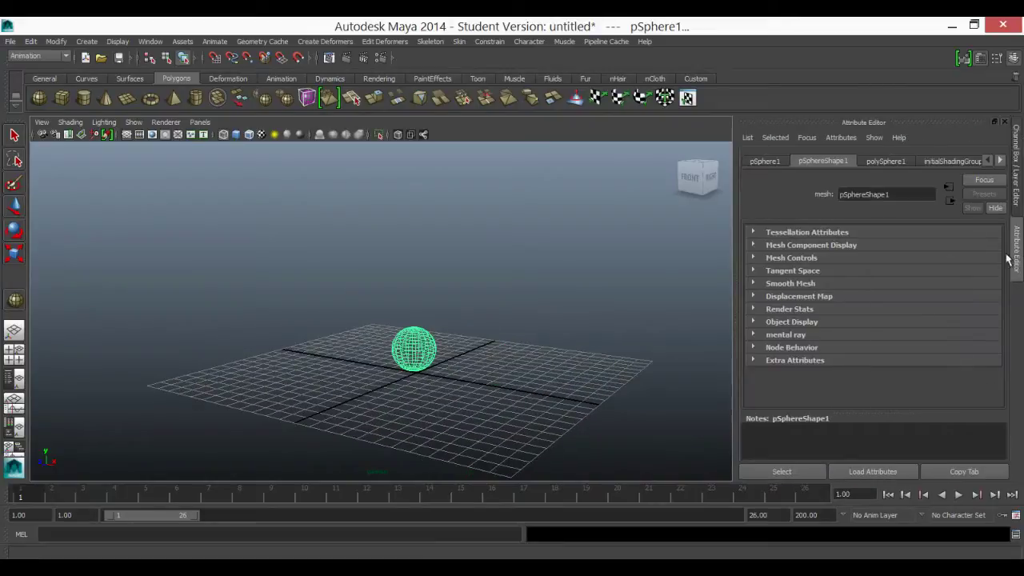
pyautogui.click(768, 161)
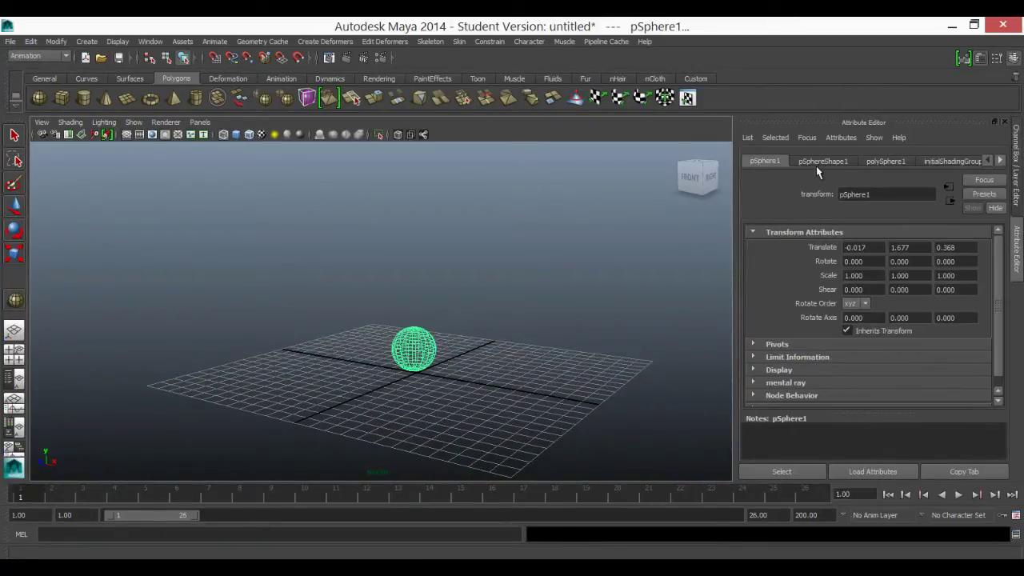
pyautogui.click(1000, 161)
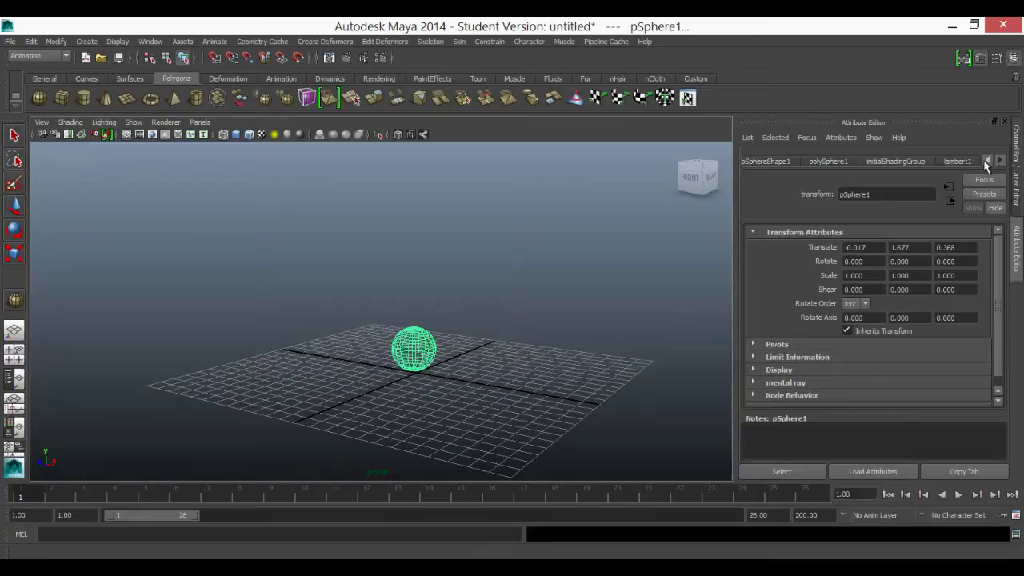
pyautogui.click(953, 163)
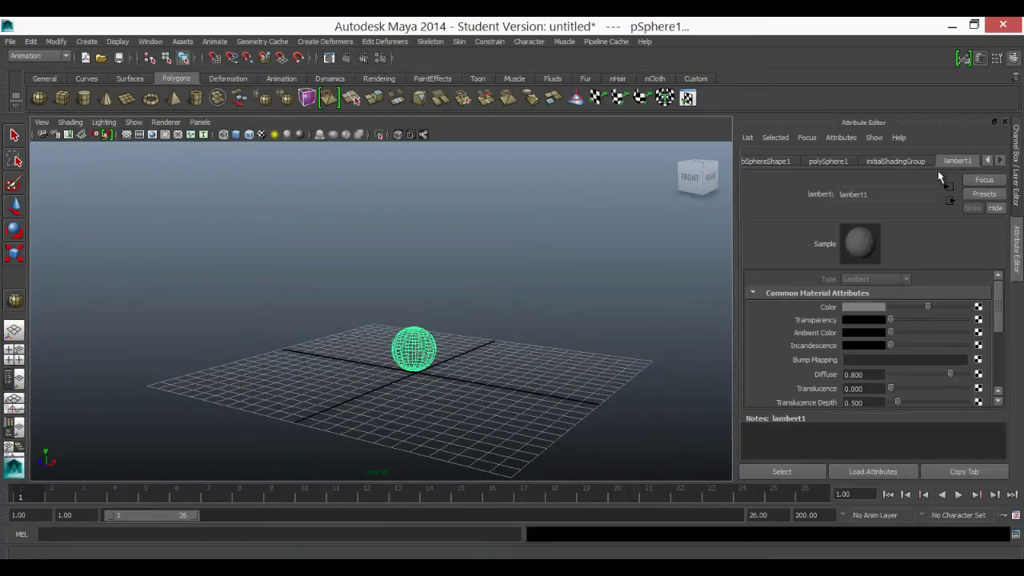
# Step: Key the lambert1 Color, then change it to dark red at frame 10
pyautogui.rightClick(830, 307)
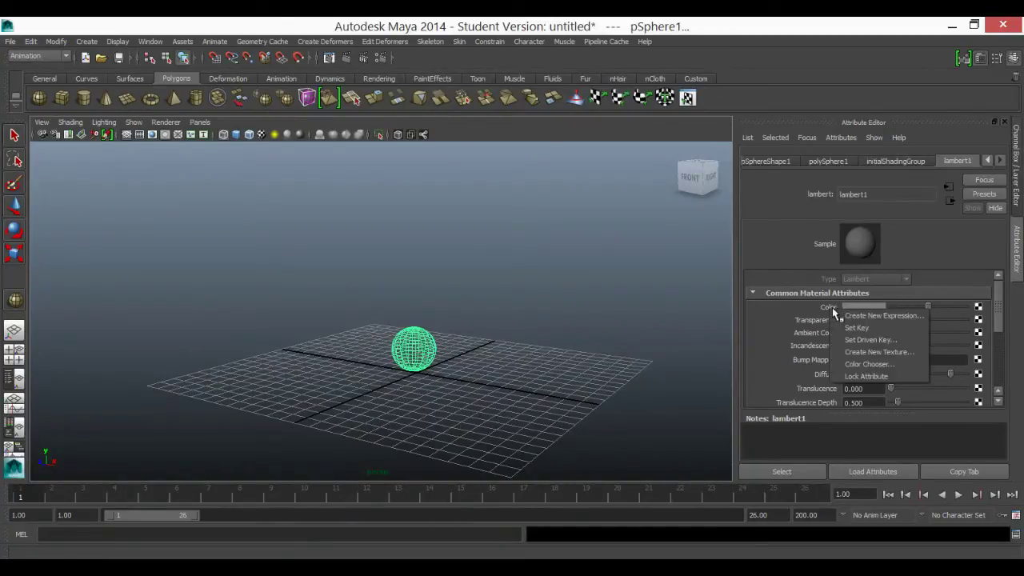
pyautogui.click(875, 326)
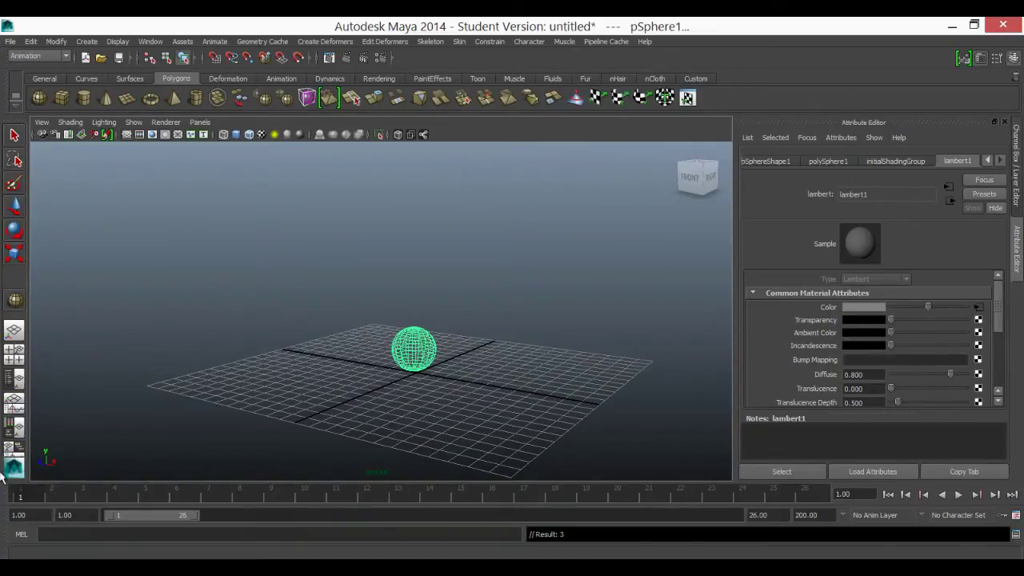
pyautogui.moveTo(30, 497); pyautogui.dragTo(295, 523)
pyautogui.click(864, 309)
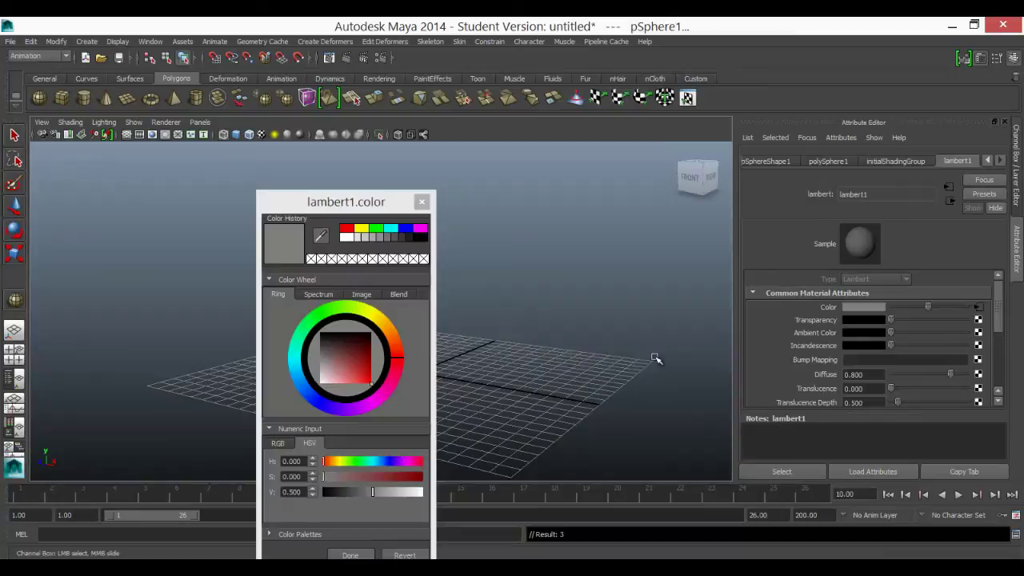
pyautogui.click(370, 355)
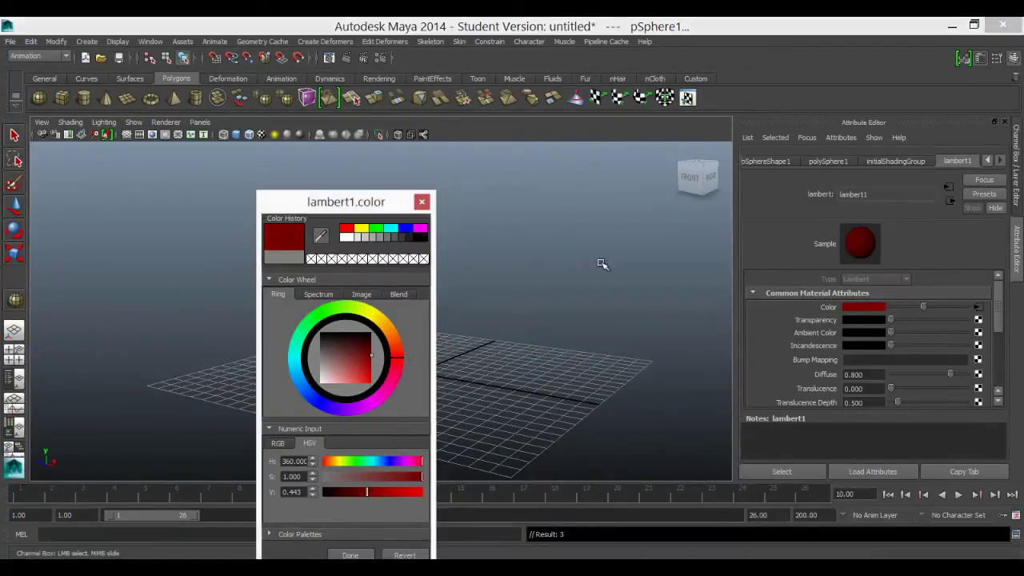
pyautogui.click(350, 555)
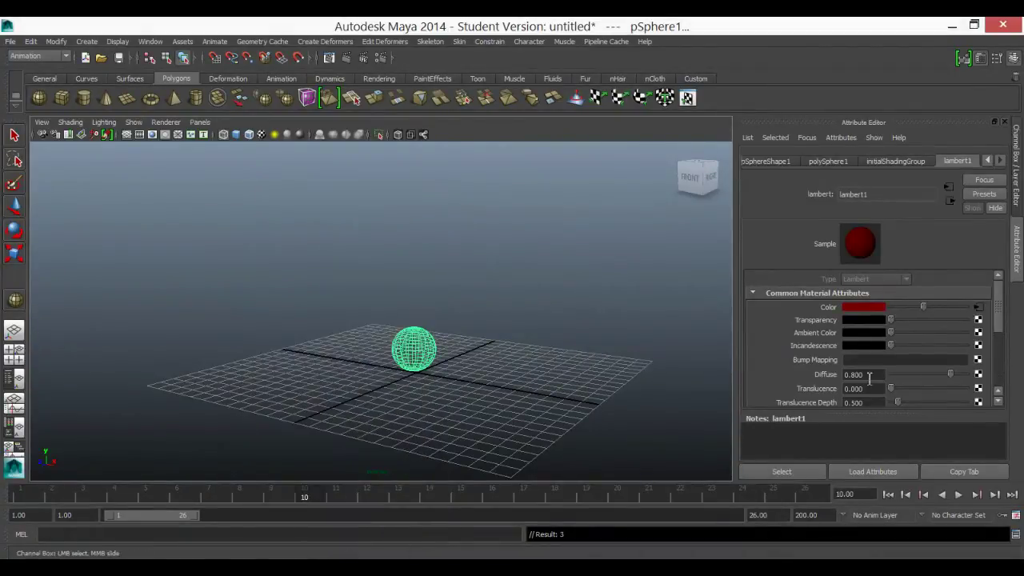
# Step: Deselect the sphere, show shaded material colours in the viewport, preview playback, and show the Channel Box
pyautogui.rightClick(835, 307)
pyautogui.click(471, 352)
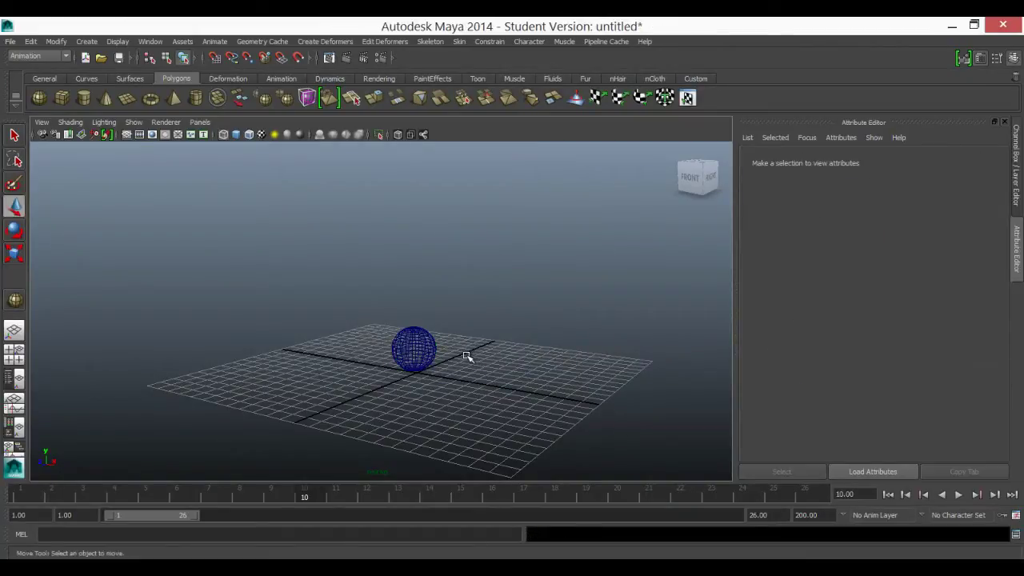
pyautogui.press('6')
pyautogui.press('w')
pyautogui.hotkey('alt', 'v')
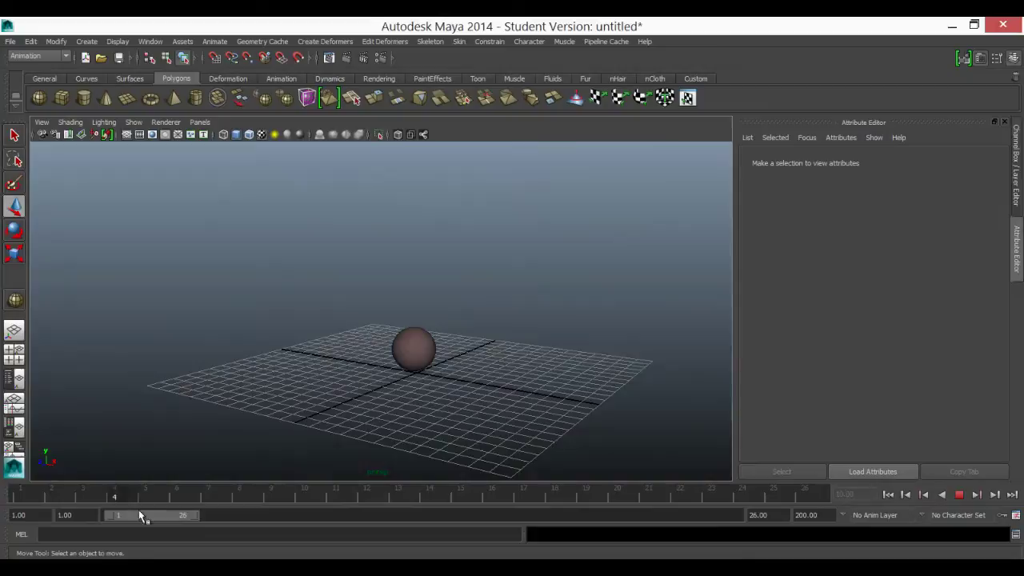
pyautogui.hotkey('alt', 'v')
pyautogui.click(1018, 164)
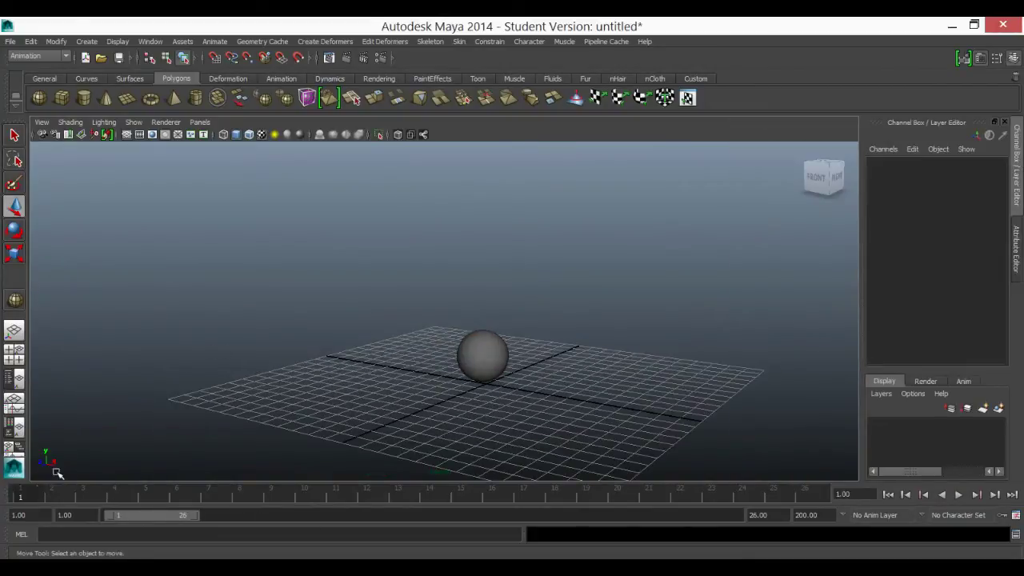
# Step: Squash the sphere vertically to Scale Y 0.565
pyautogui.click(481, 360)
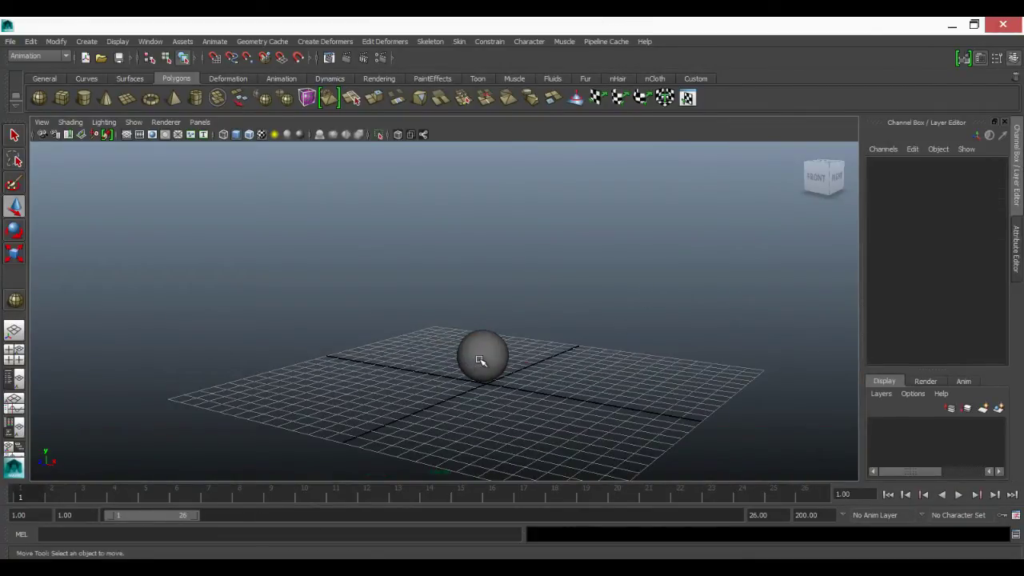
pyautogui.click(15, 253)
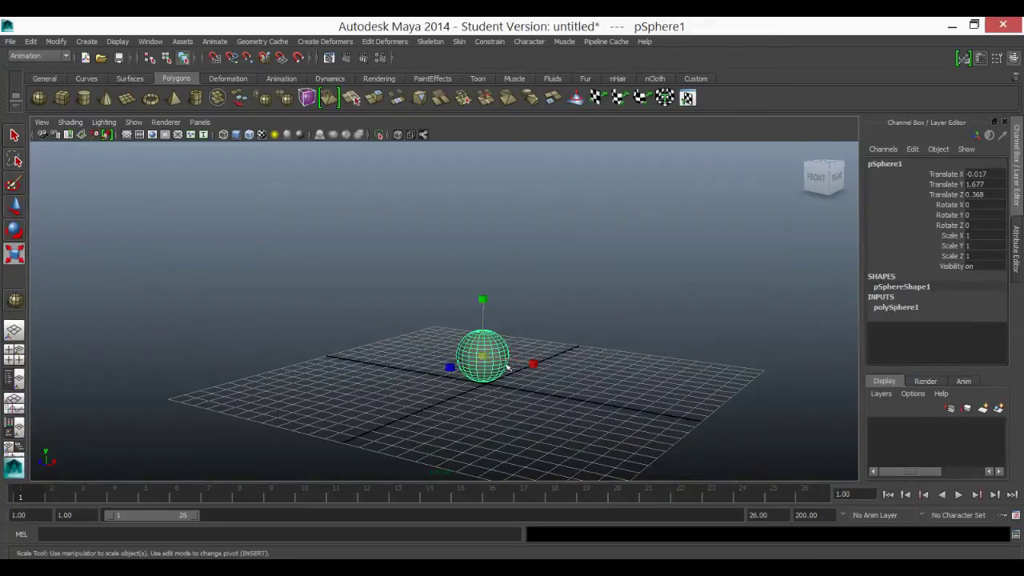
pyautogui.moveTo(490, 300); pyautogui.dragTo(491, 327)
# Step: Rest the sphere on the grid at Translate Y 0.821, key all channels at frame 1, and play
pyautogui.click(14, 208)
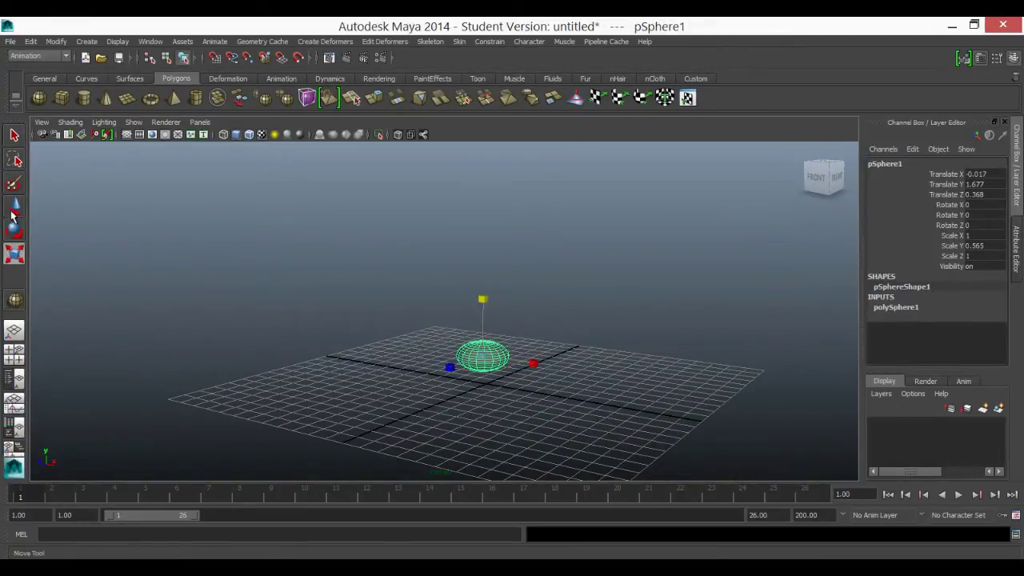
pyautogui.moveTo(484, 315); pyautogui.dragTo(482, 329)
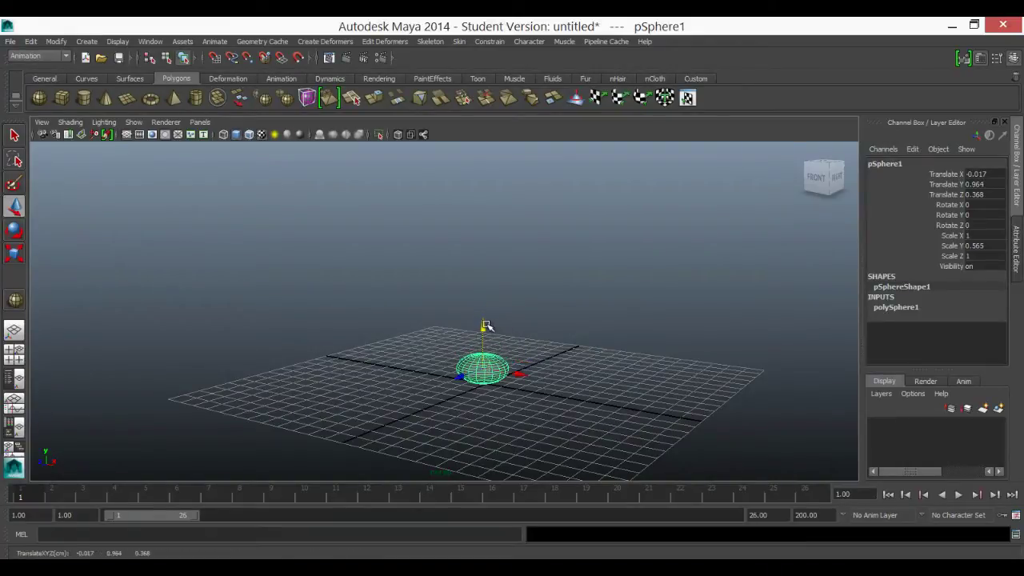
pyautogui.keyDown('alt'); pyautogui.moveTo(345, 389); pyautogui.dragTo(421, 364); pyautogui.keyUp('alt')
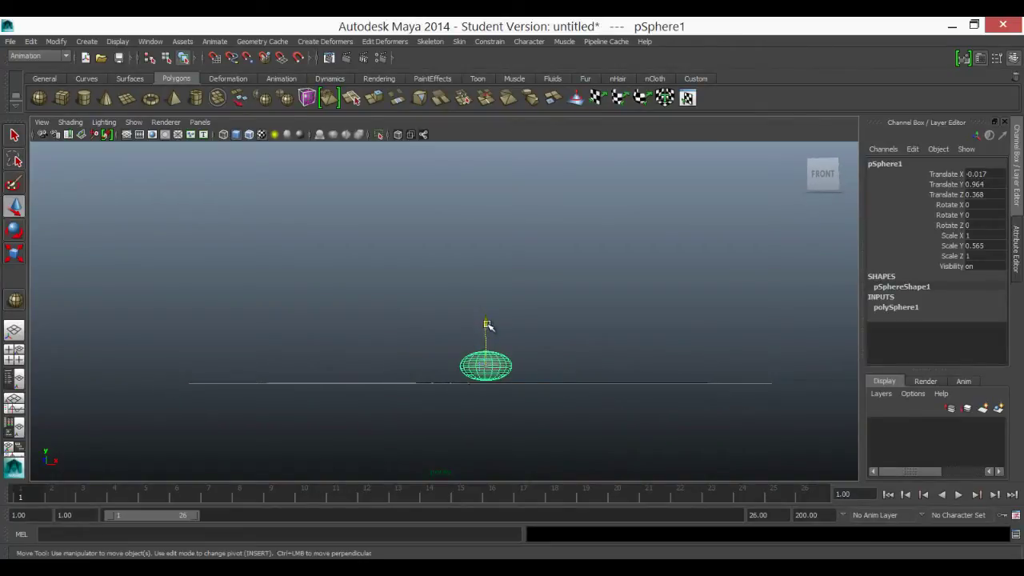
pyautogui.moveTo(485, 321)
pyautogui.mouseDown()
pyautogui.moveTo(473, 336)
pyautogui.moveTo(485, 326)
pyautogui.mouseUp()
pyautogui.keyDown('alt'); pyautogui.moveTo(381, 385); pyautogui.dragTo(334, 409); pyautogui.keyUp('alt')
pyautogui.press('s')
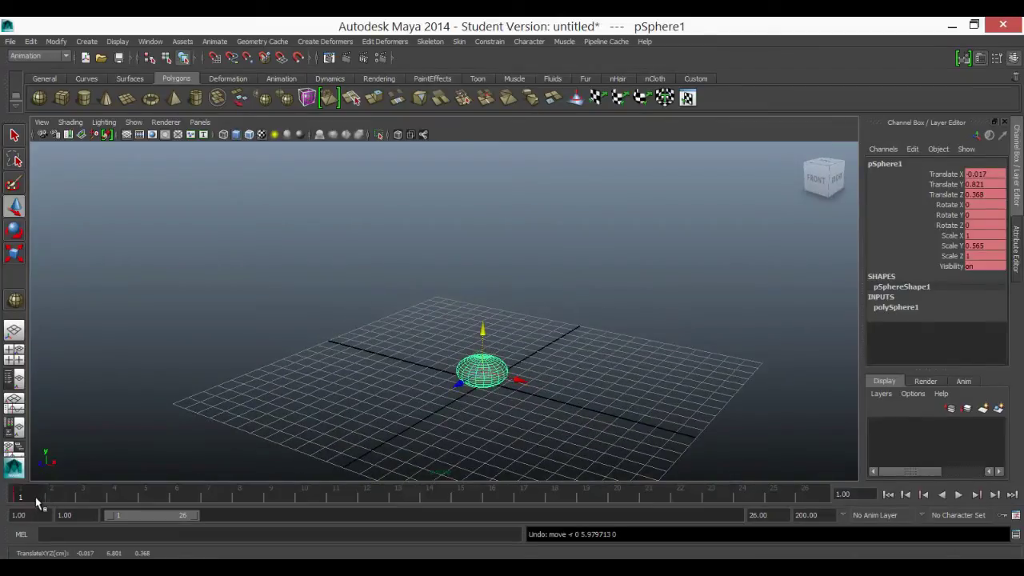
pyautogui.hotkey('alt', 'v')
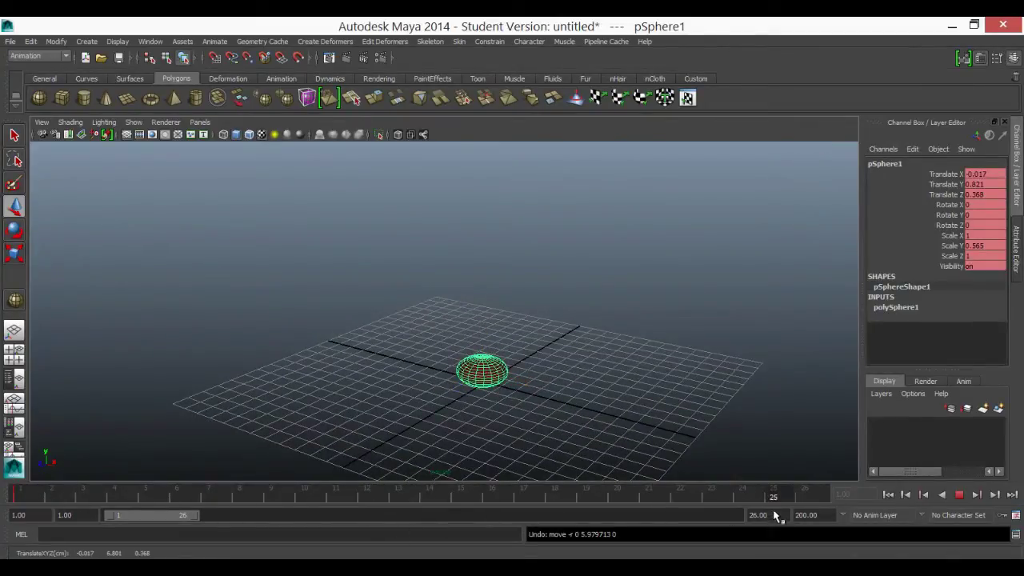
# Step: Key the squashed resting pose at frame 24, then play and stop at frame 12
pyautogui.click(800, 494)
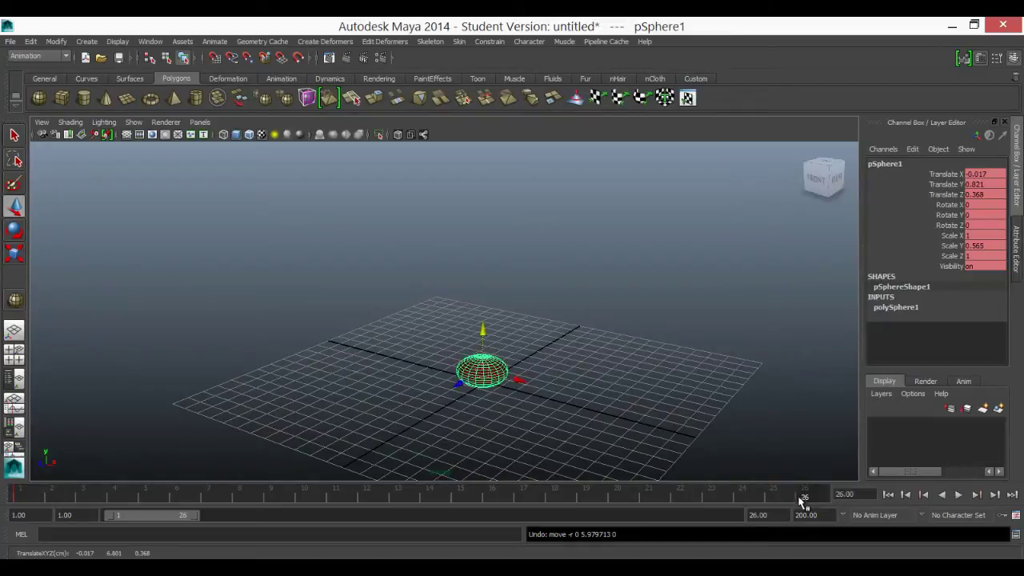
pyautogui.click(752, 496)
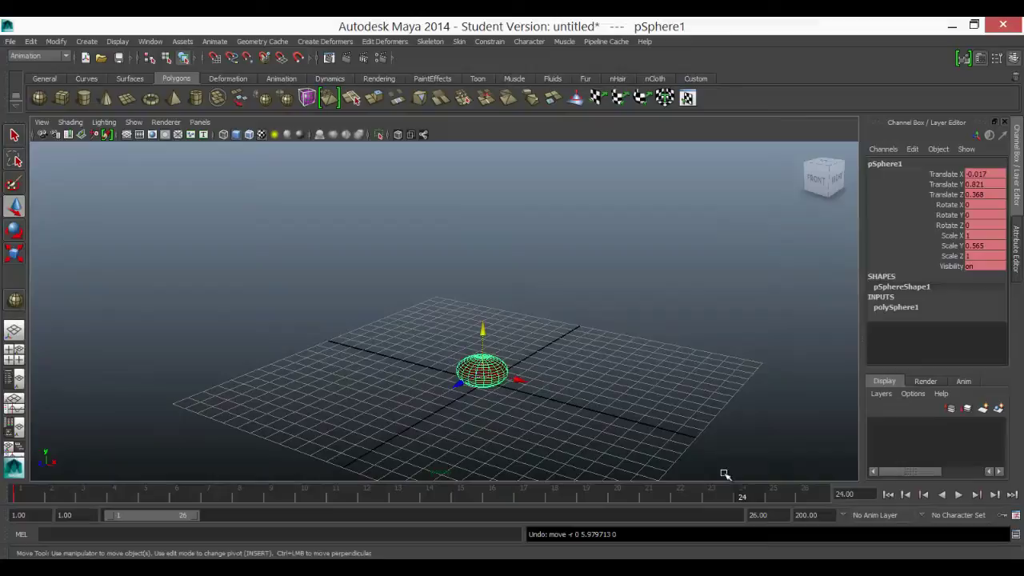
pyautogui.press('s')
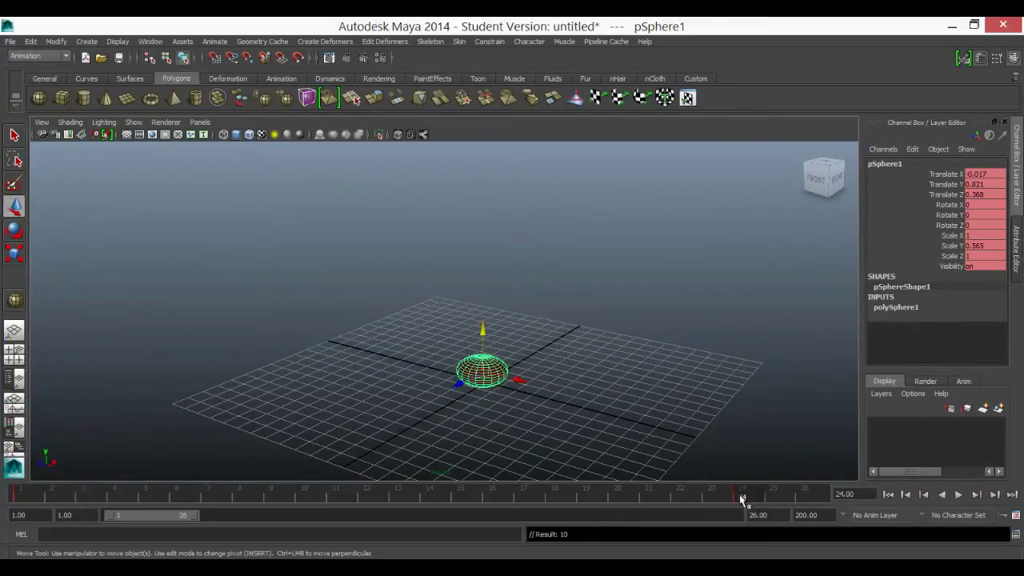
pyautogui.hotkey('alt', 'v')
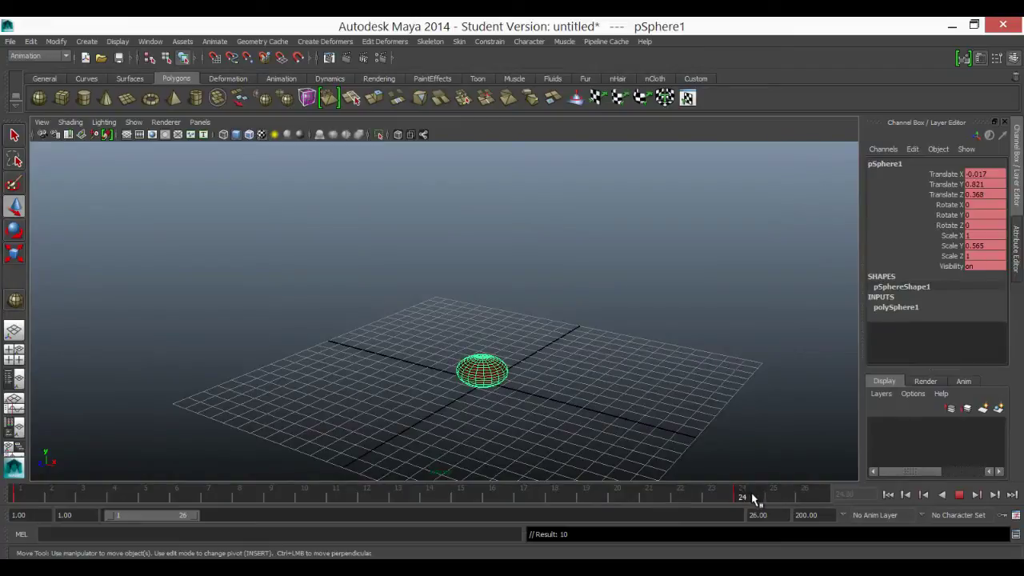
pyautogui.click(376, 496)
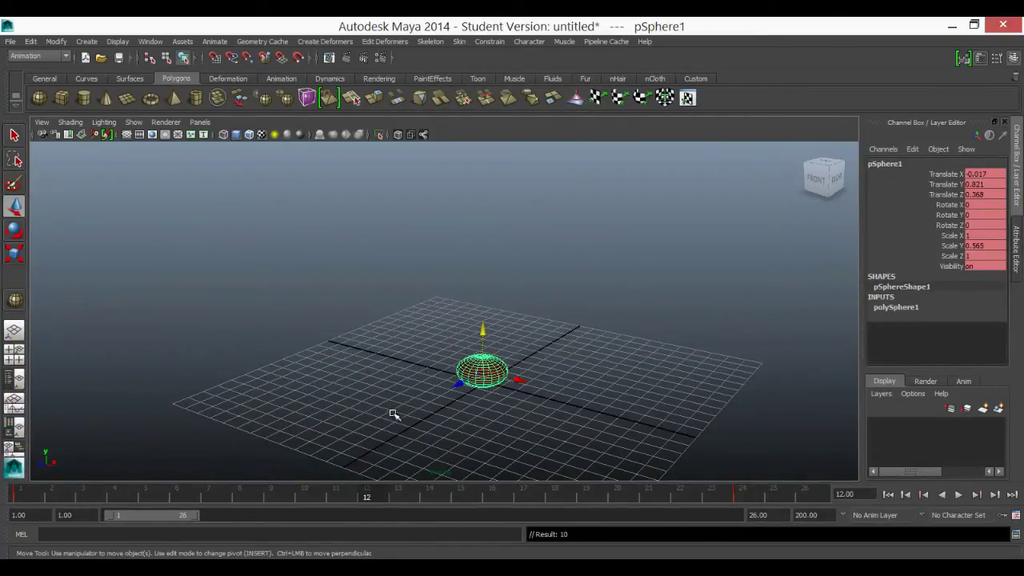
# Step: At frame 12, key the sphere raised to Translate Y 10.13 and stretched to Scale Y 1.379
pyautogui.keyDown('alt'); pyautogui.moveTo(393, 414); pyautogui.dragTo(460, 388); pyautogui.keyUp('alt')
pyautogui.moveTo(487, 326); pyautogui.dragTo(480, 156)
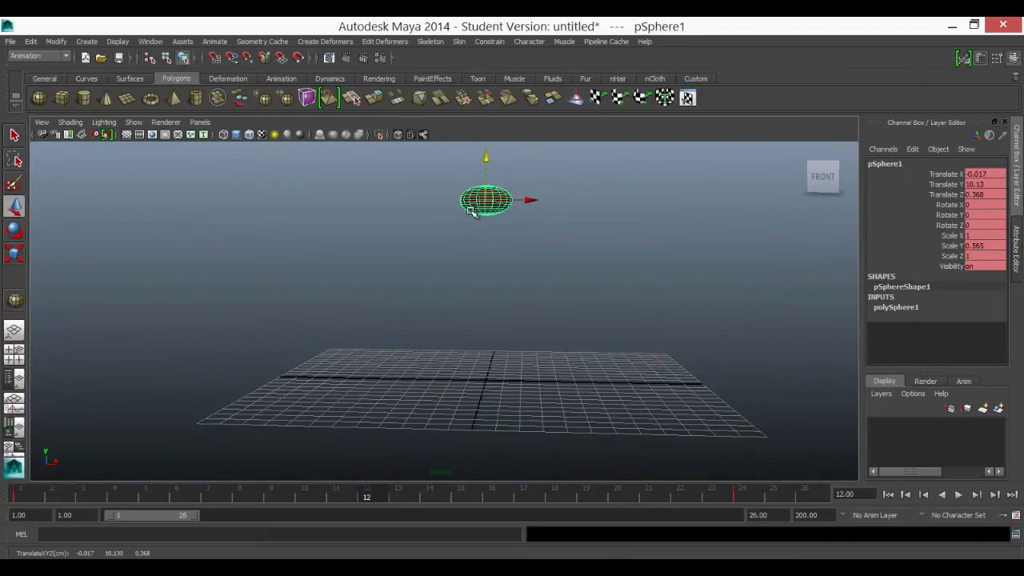
pyautogui.click(14, 253)
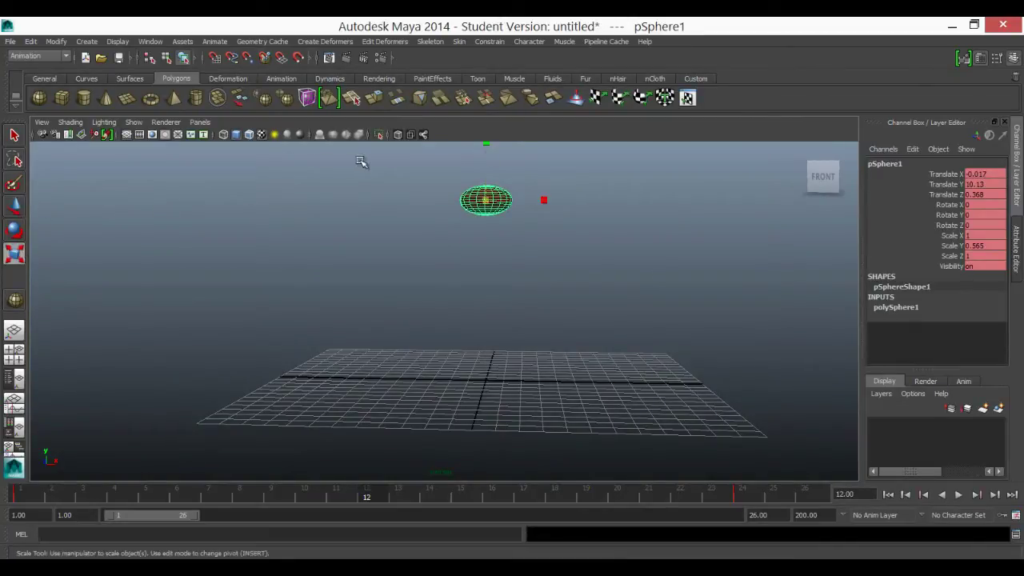
pyautogui.moveTo(485, 148); pyautogui.dragTo(465, 138)
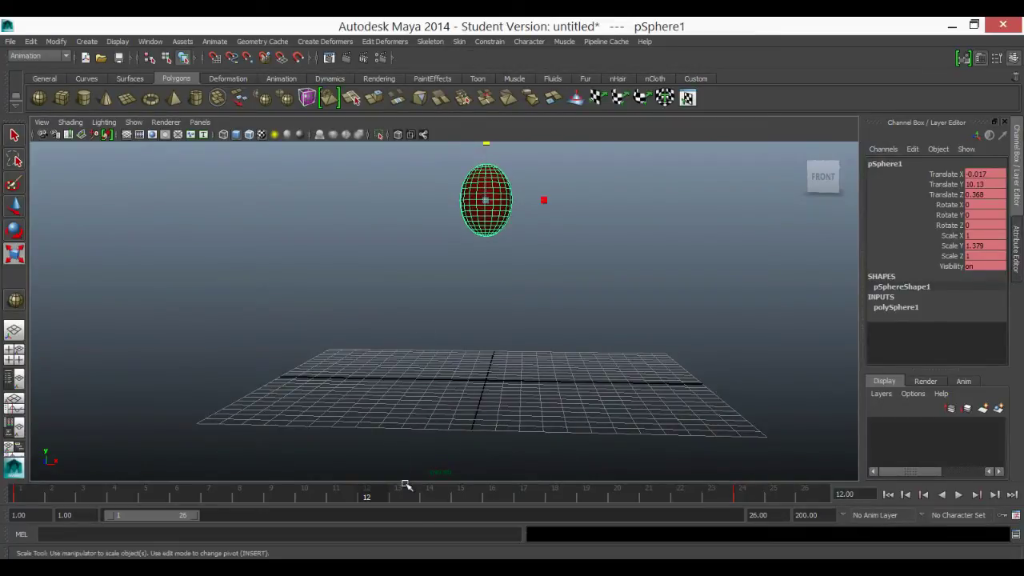
pyautogui.press('s')
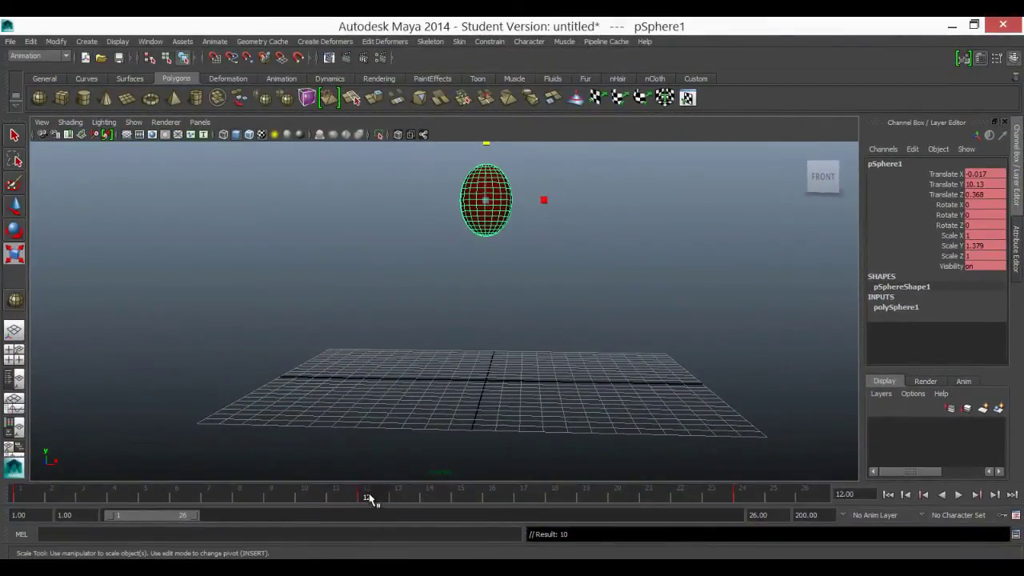
pyautogui.moveTo(368, 497); pyautogui.dragTo(20, 494)
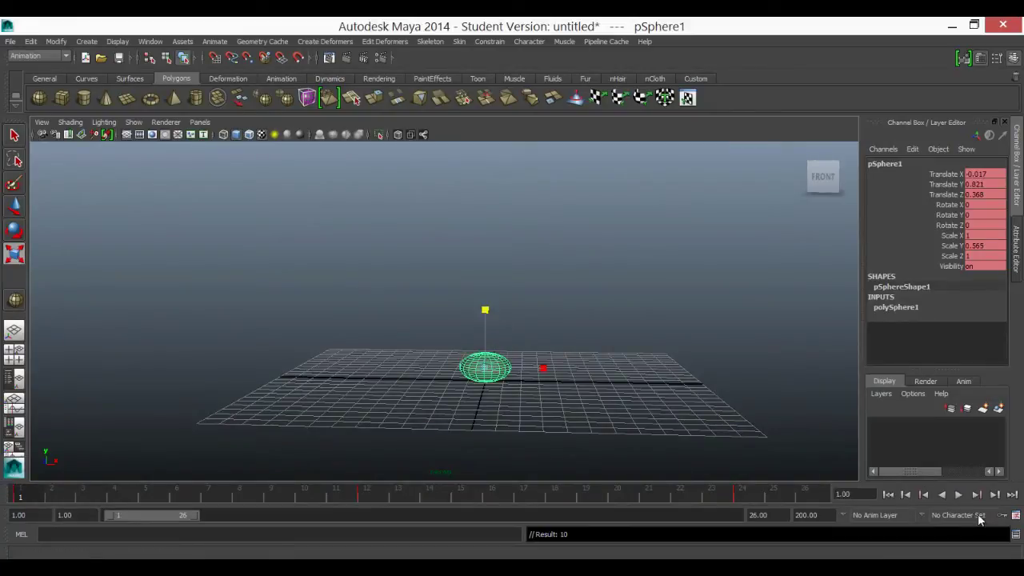
# Step: Play the bounce animation, then scrub the timeline back to frame 12
pyautogui.click(960, 495)
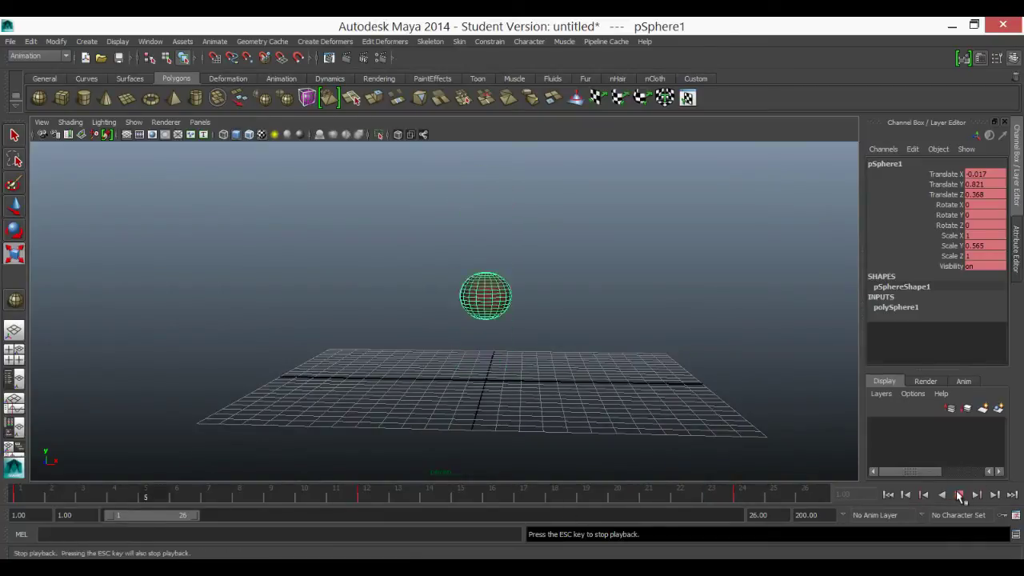
pyautogui.press('Escape')
pyautogui.press('r')
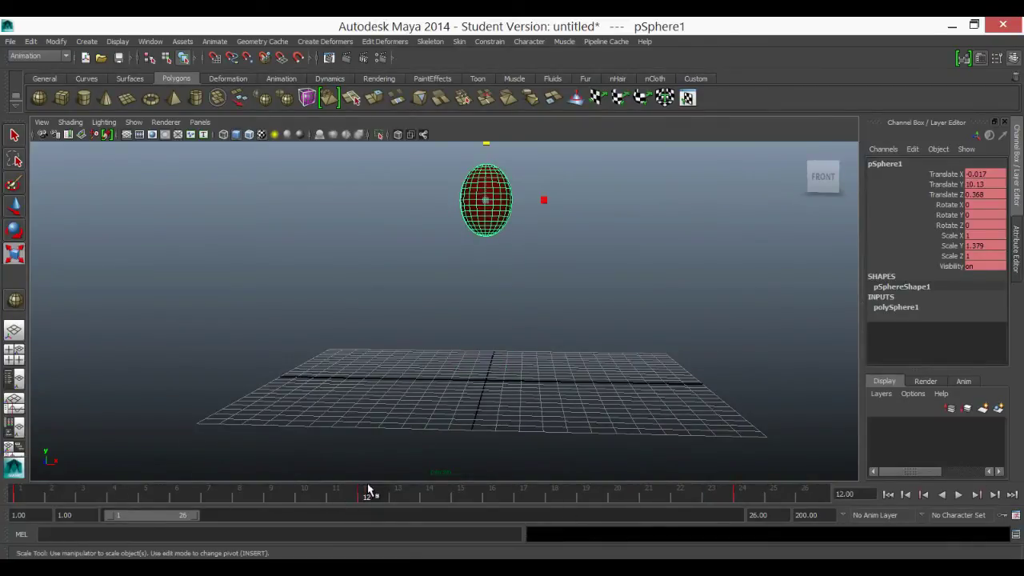
pyautogui.hotkey('alt', 'v')
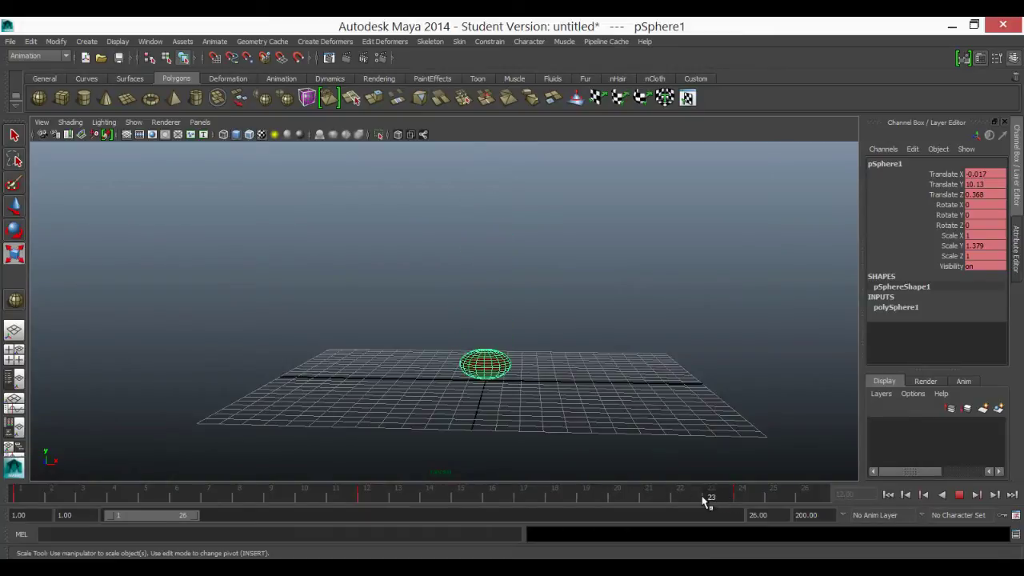
pyautogui.moveTo(704, 499); pyautogui.dragTo(368, 498)
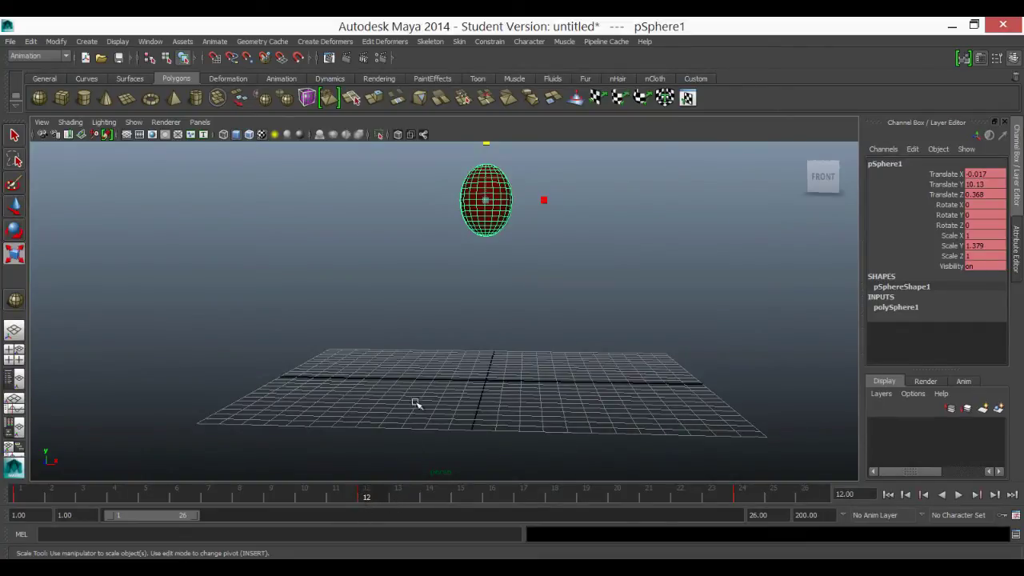
# Step: Stretch the sphere to Scale Y 1.57 at frame 12 and play the bounce to check it
pyautogui.moveTo(487, 143); pyautogui.dragTo(488, 132)
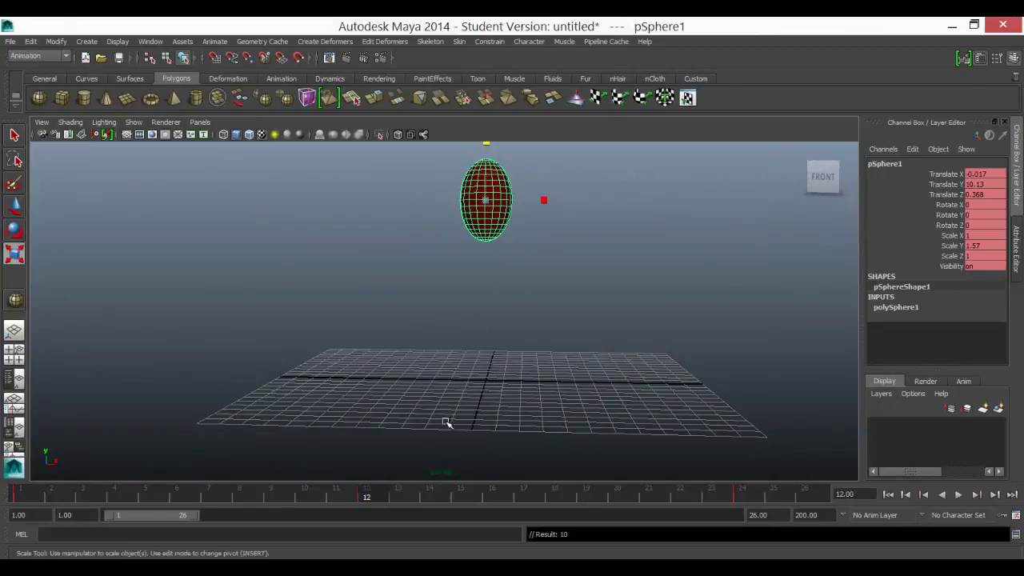
pyautogui.hotkey('alt', 'v')
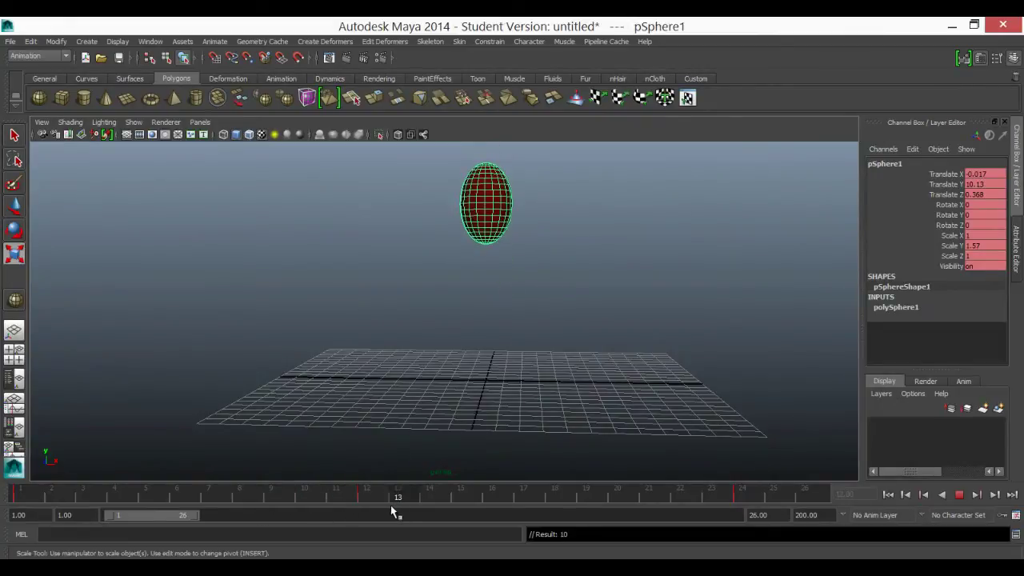
pyautogui.hotkey('alt', 'v')
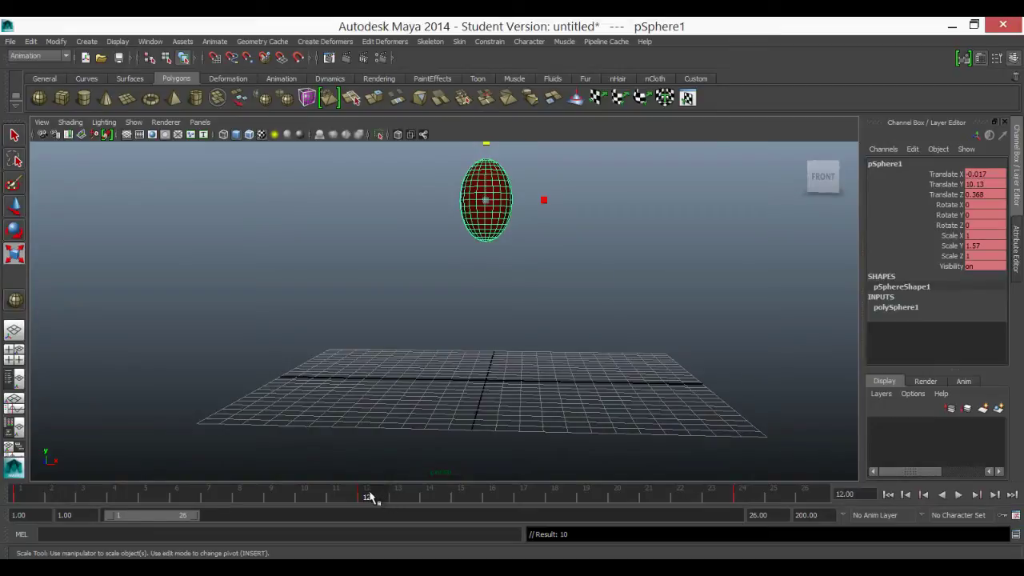
# Step: Select frames 8 through 19 on the time slider, inspect its key options, then return to frame 12
pyautogui.rightClick(370, 497)
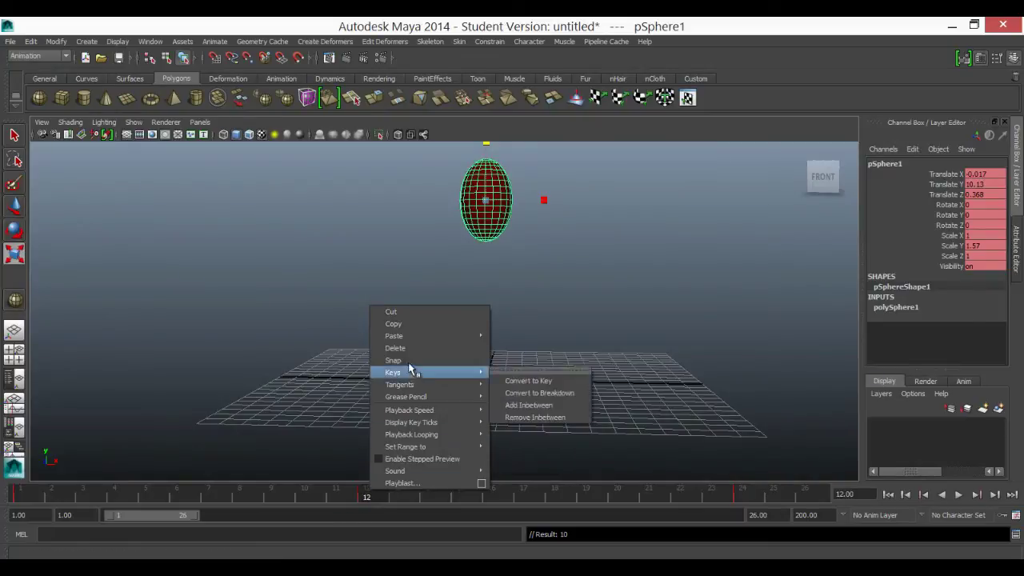
pyautogui.click(318, 496)
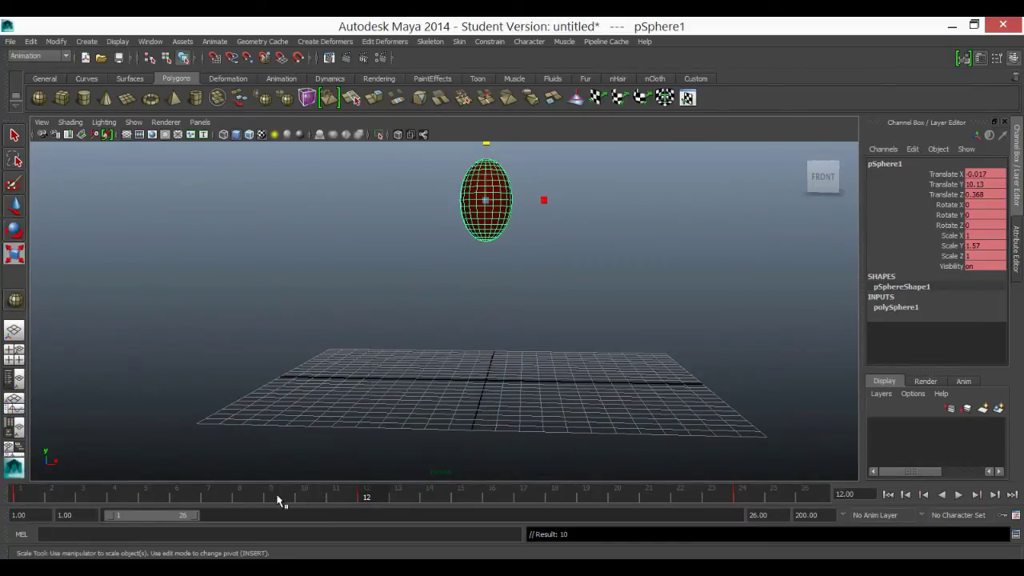
pyautogui.keyDown('shift'); pyautogui.click(244, 494); pyautogui.keyUp('shift')
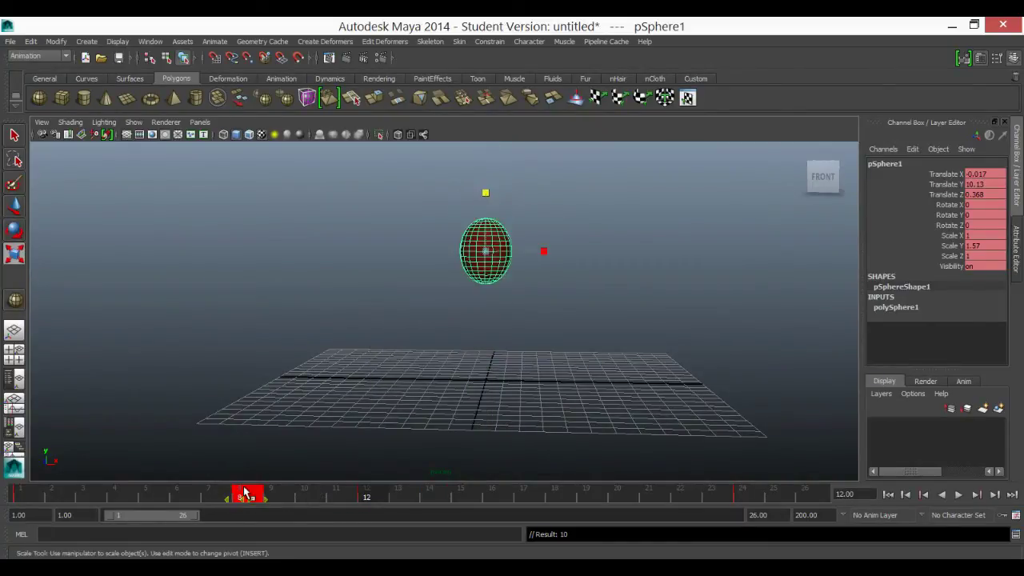
pyautogui.keyDown('shift'); pyautogui.moveTo(245, 494); pyautogui.dragTo(581, 495); pyautogui.keyUp('shift')
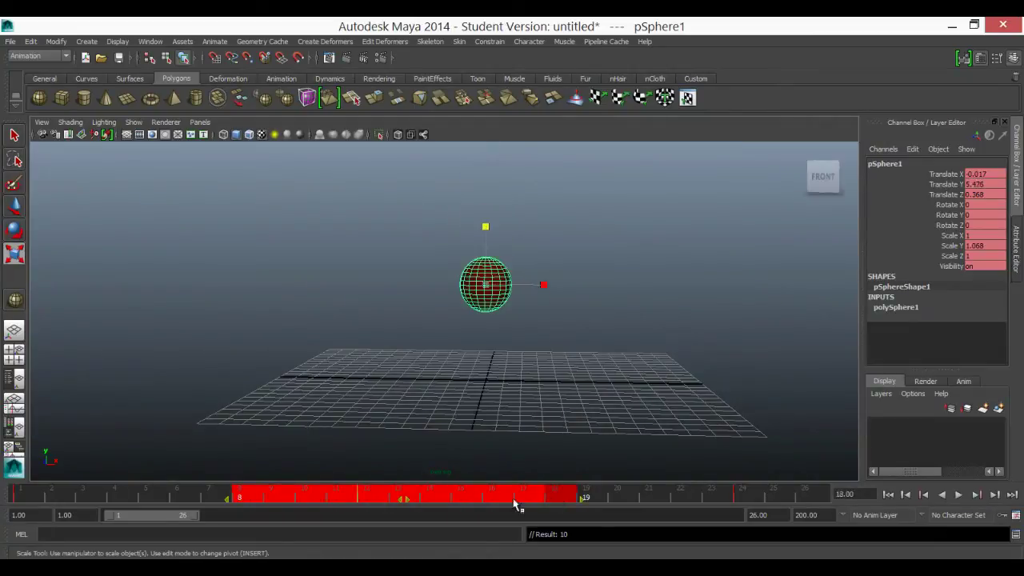
pyautogui.rightClick(469, 487)
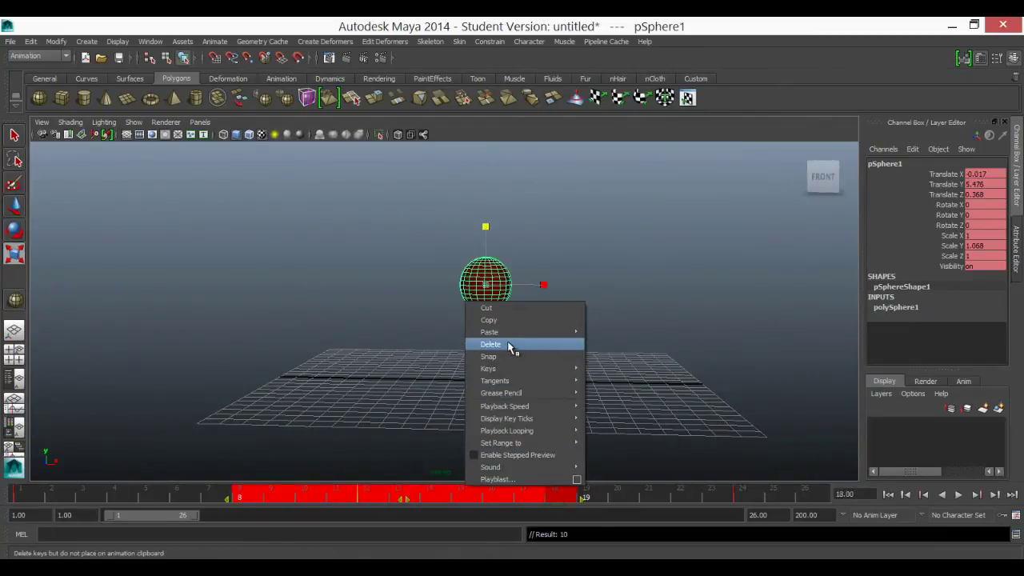
pyautogui.click(360, 496)
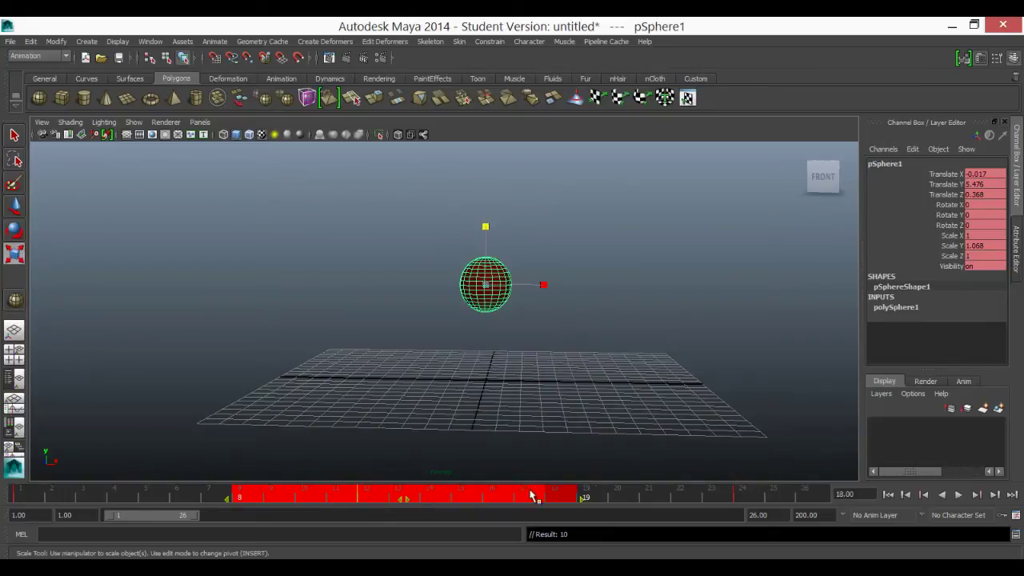
pyautogui.click(626, 498)
pyautogui.click(371, 498)
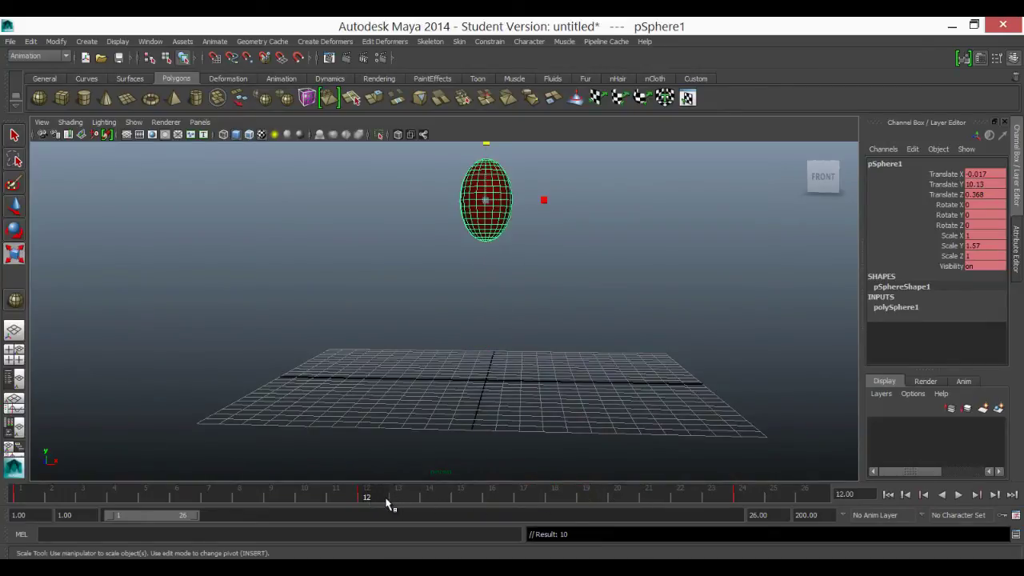
# Step: At frame 16, rotate the sphere to Rotate Z -54.51 and key only that channel
pyautogui.click(948, 215)
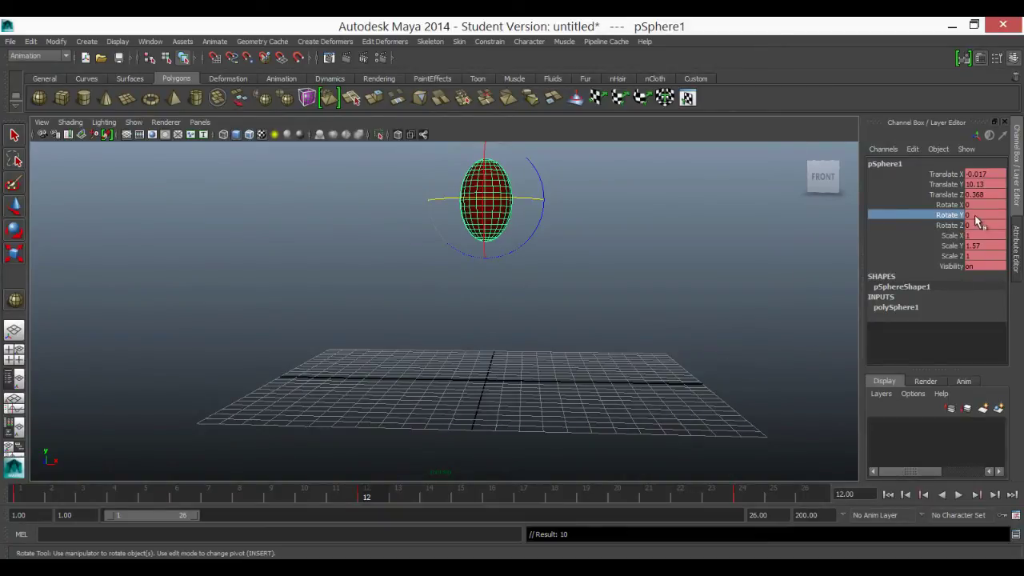
pyautogui.click(492, 502)
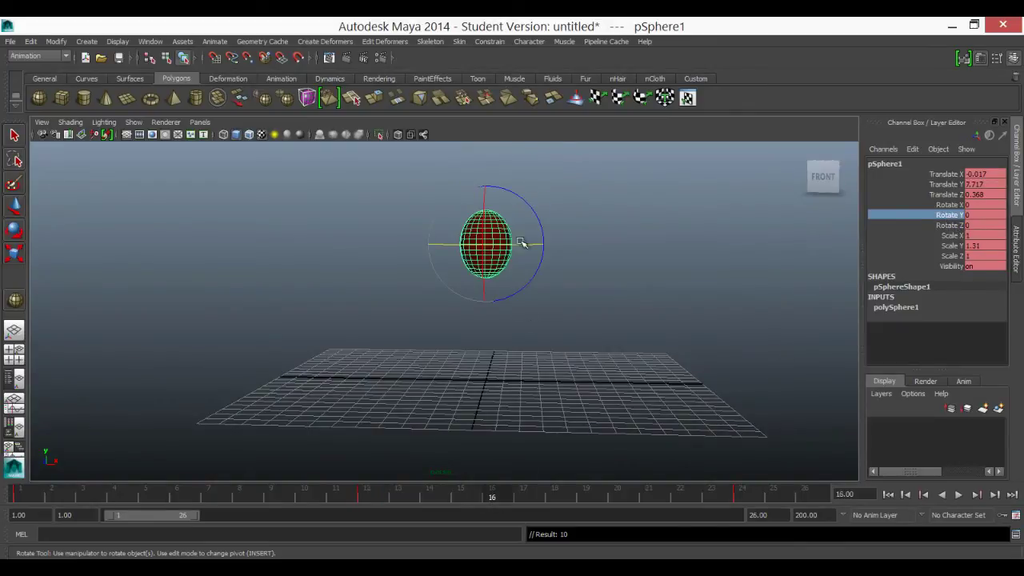
pyautogui.moveTo(519, 211); pyautogui.dragTo(557, 252)
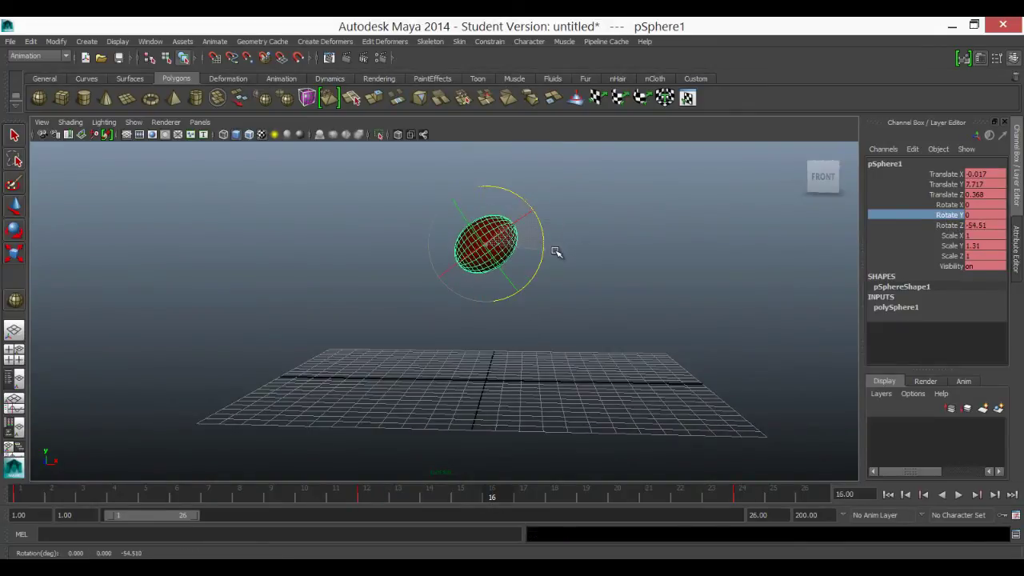
pyautogui.click(946, 226)
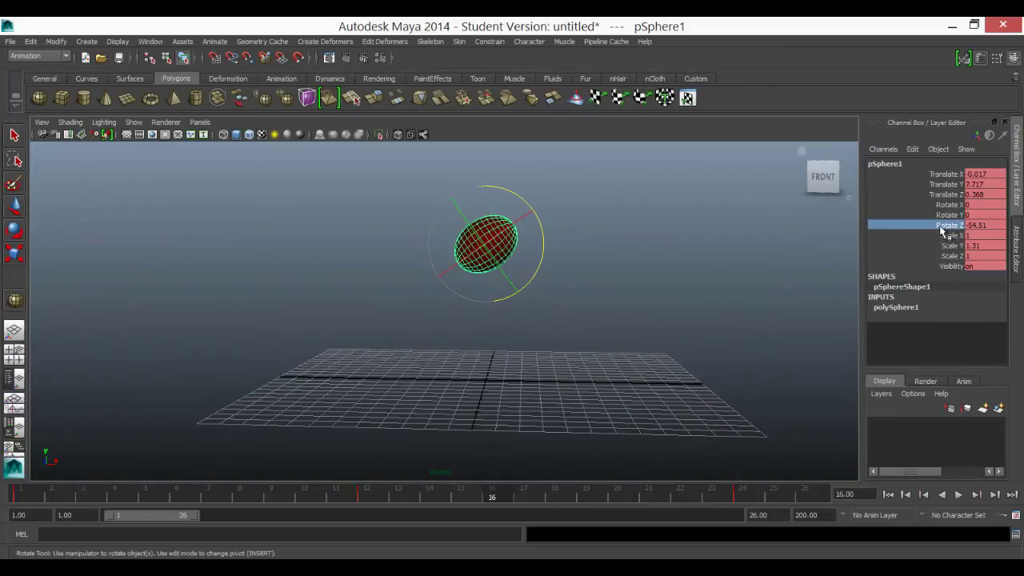
pyautogui.rightClick(927, 229)
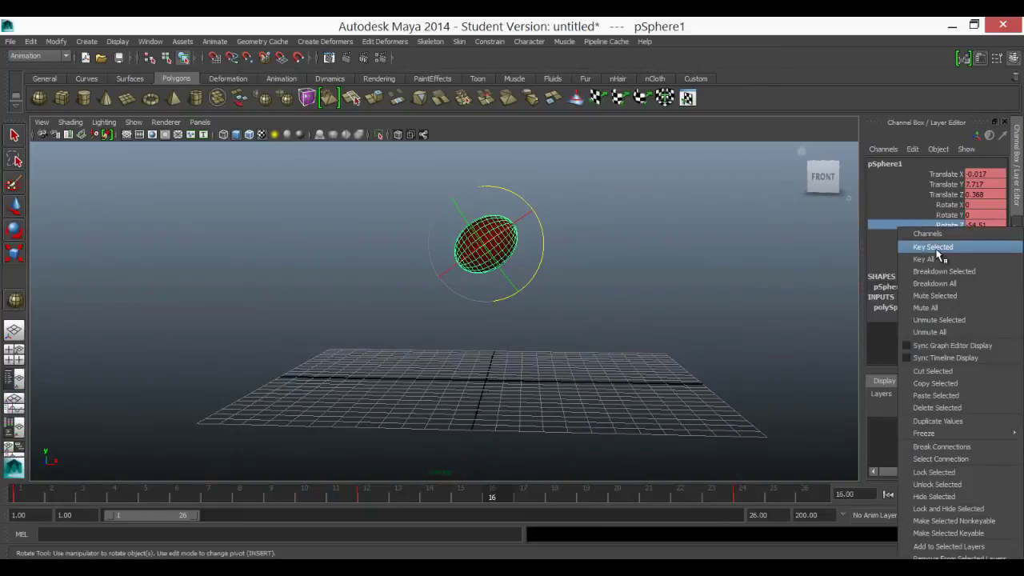
pyautogui.click(928, 246)
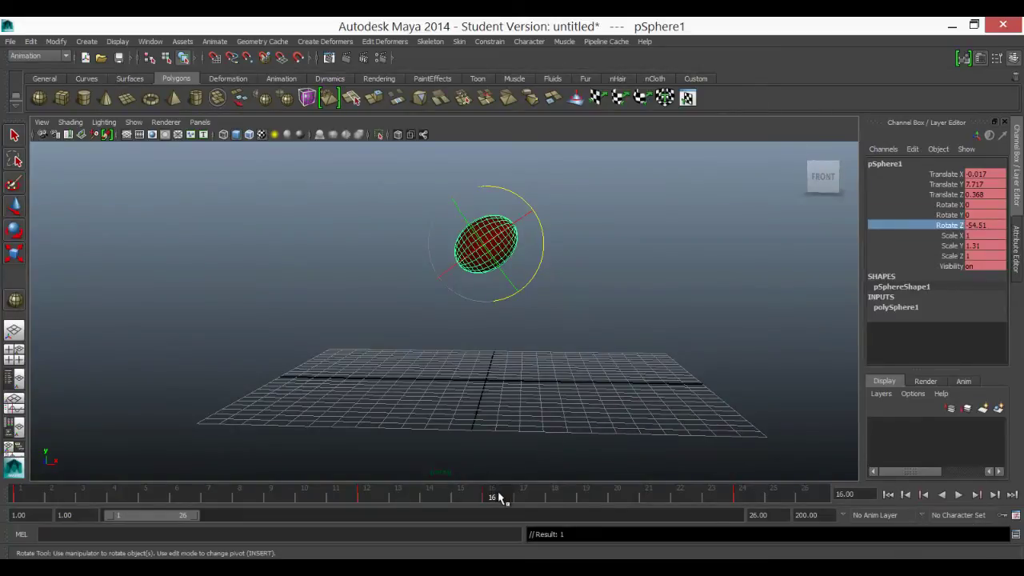
# Step: Step through frames 16–17 and scrub the timeline to review the tilted pose
pyautogui.click(524, 497)
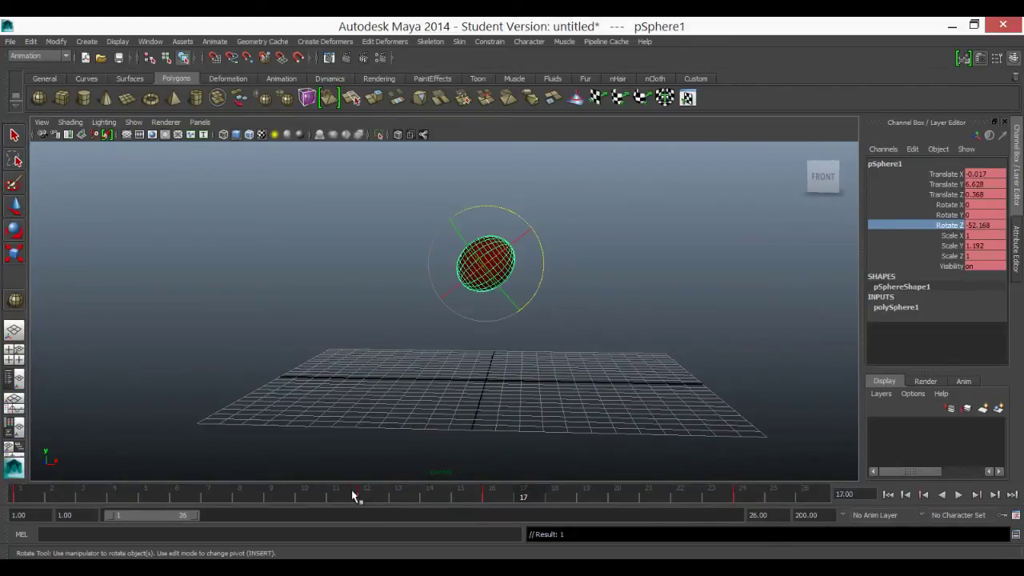
pyautogui.click(492, 497)
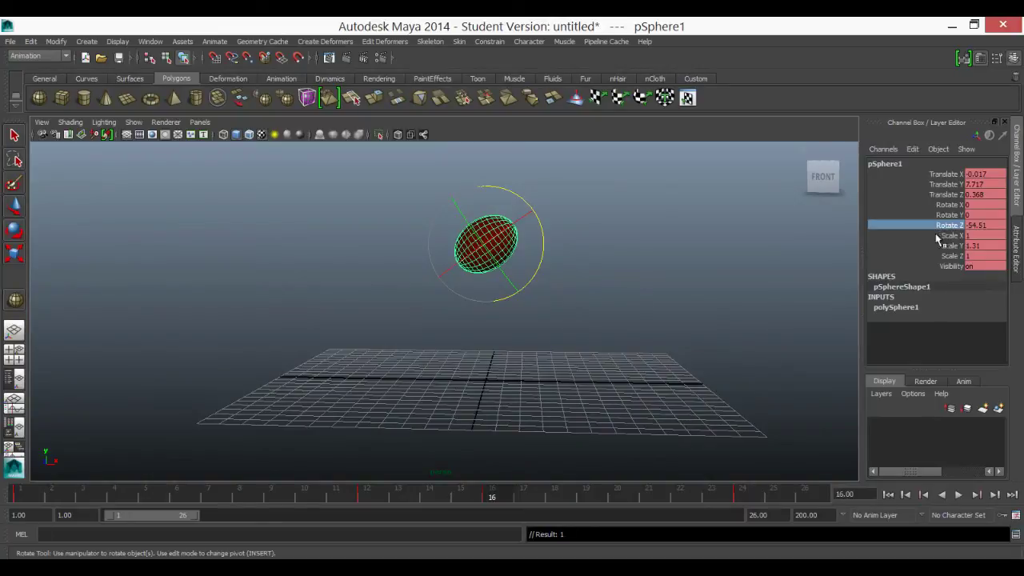
pyautogui.moveTo(492, 502); pyautogui.dragTo(743, 499)
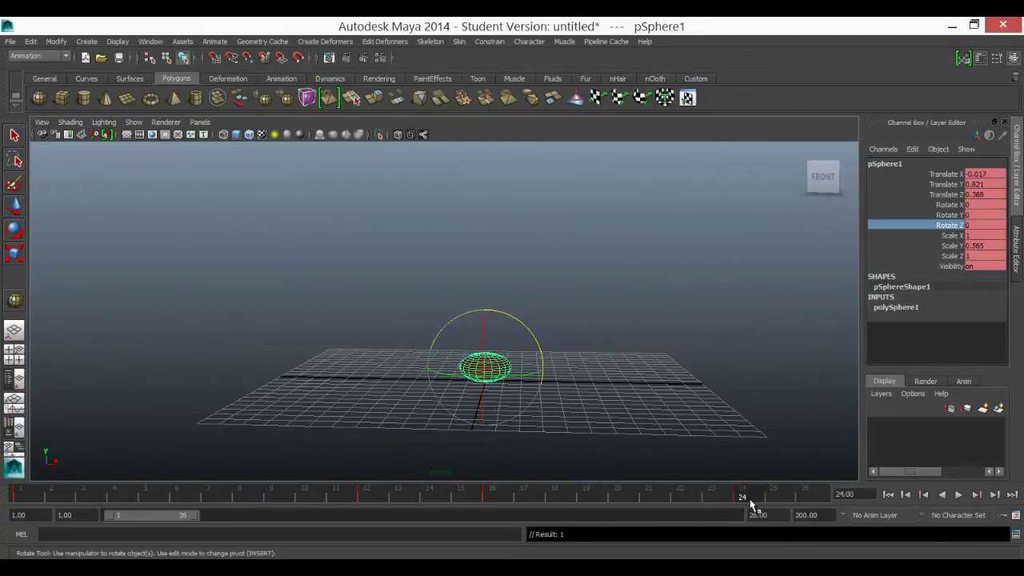
pyautogui.hotkey('alt', 'v')
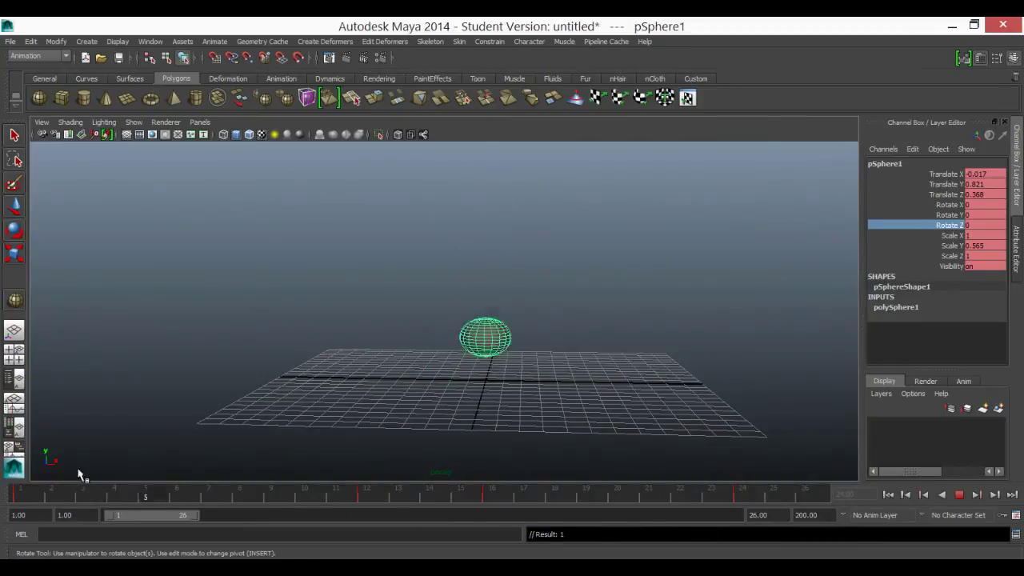
pyautogui.hotkey('alt', 'v')
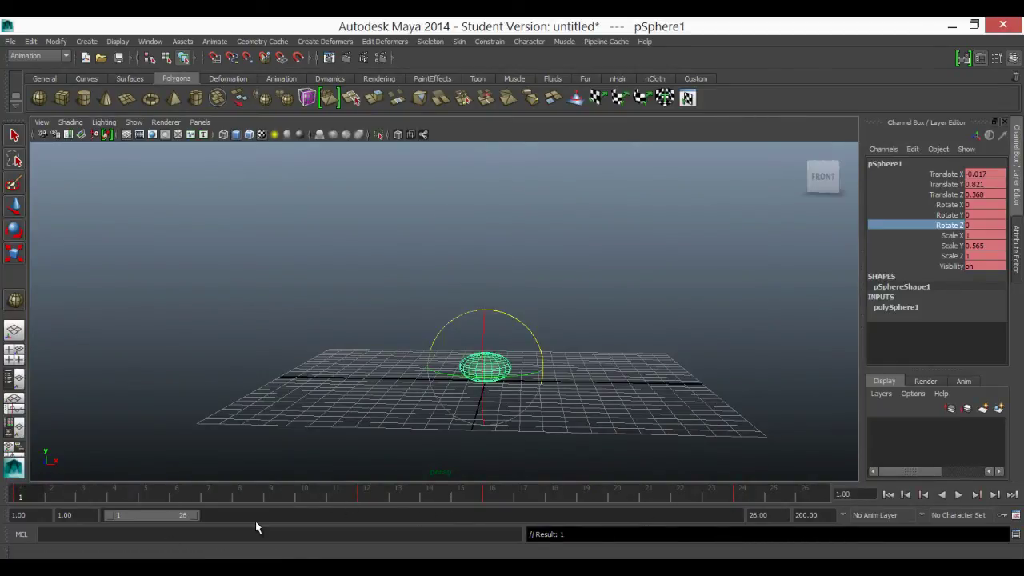